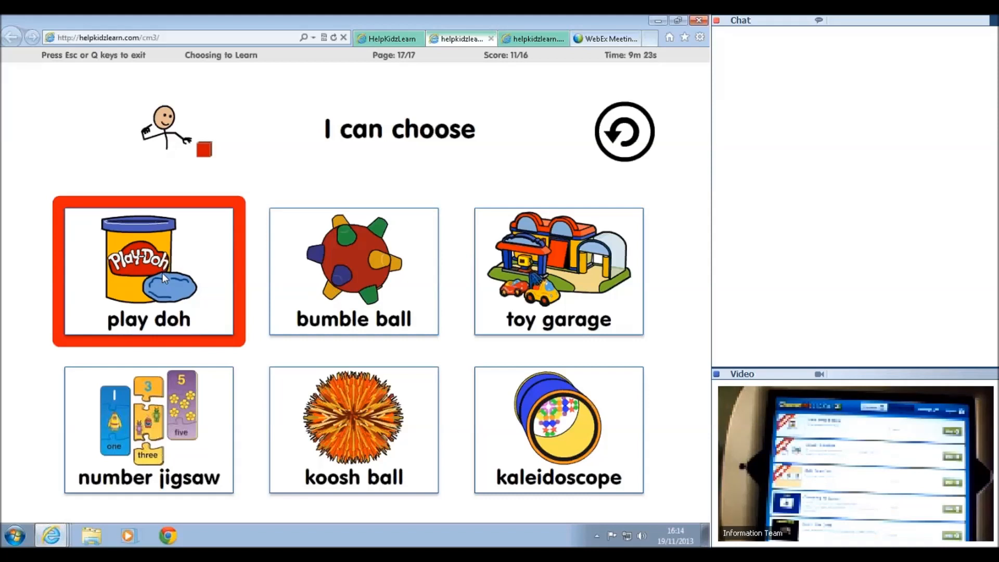
Step: Choose the koosh ball, end the Choosing to Learn activity and exit to the activity list without saving the results
left_click(363, 426)
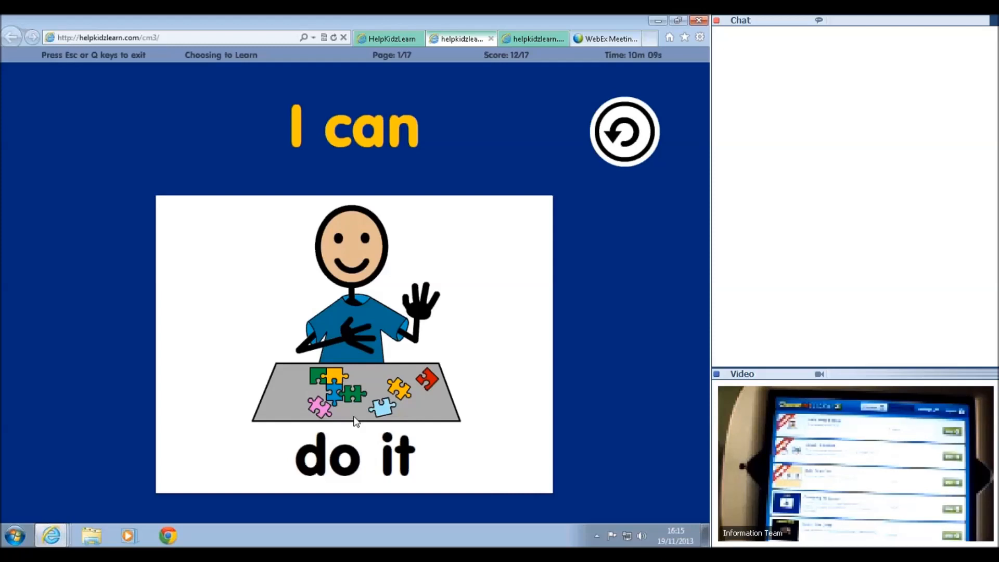
key("Escape")
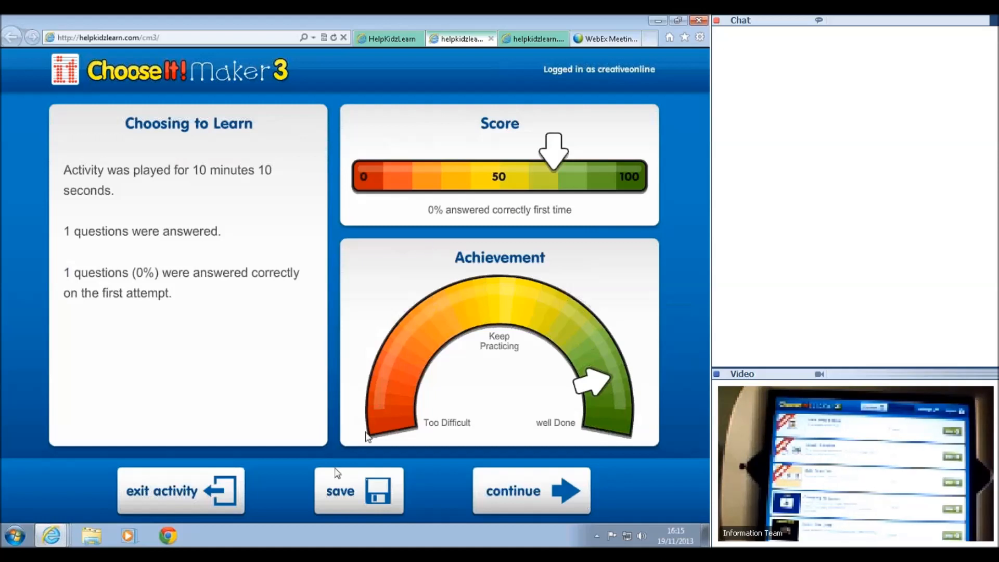
left_click(335, 495)
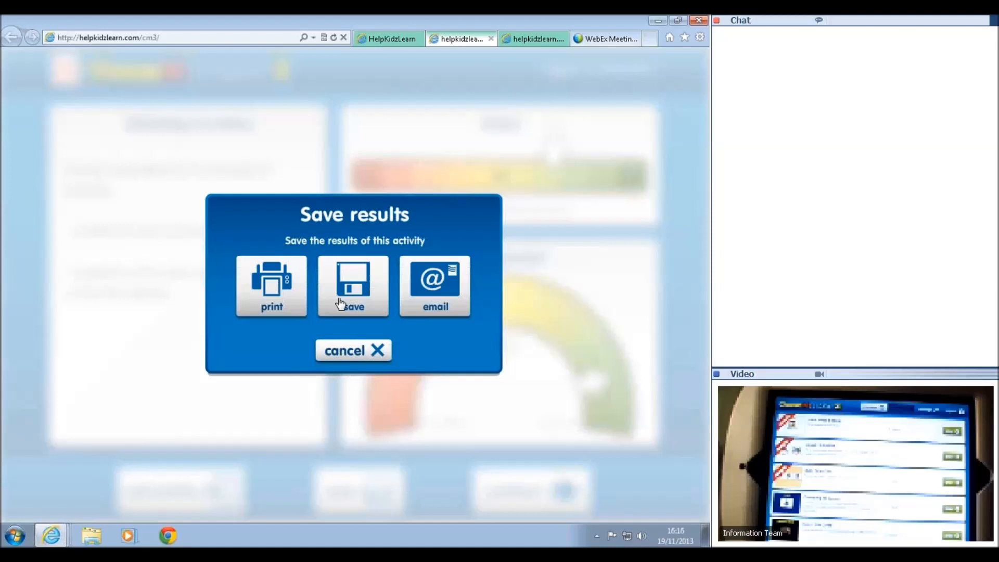
left_click(347, 358)
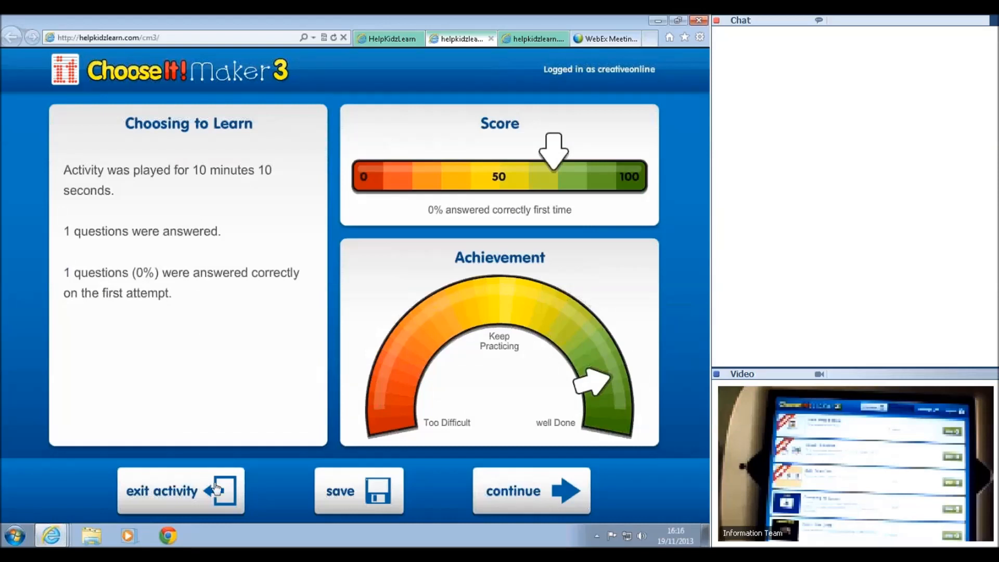
left_click(193, 491)
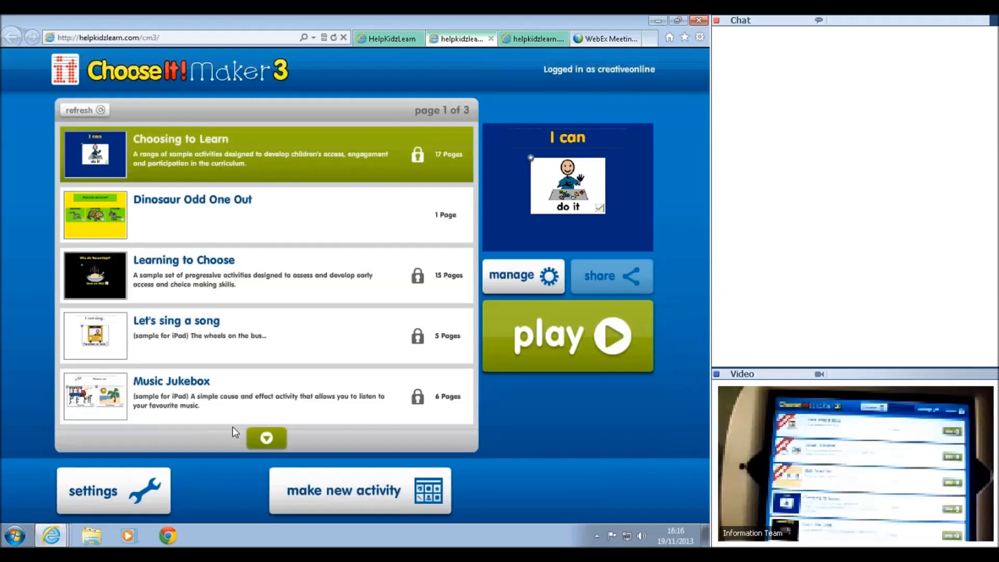
Step: Create a new activity titled "xmas" and start its first page
left_click(350, 494)
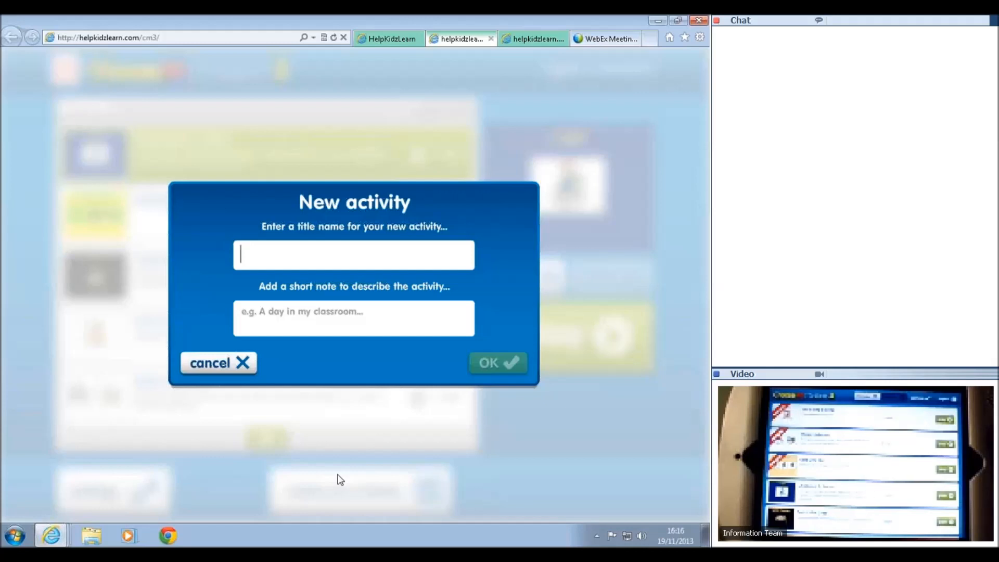
type("xma")
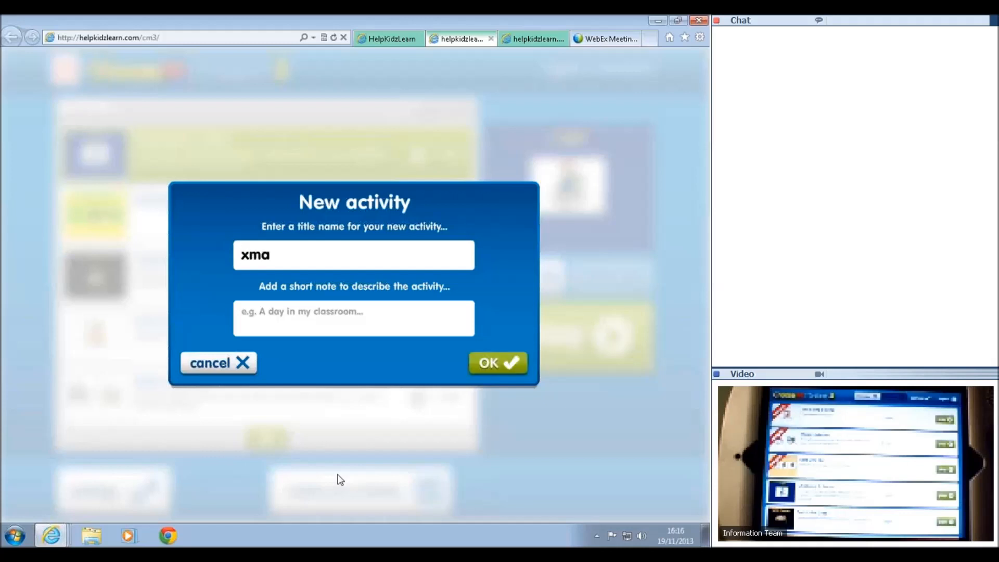
type("s")
left_click(484, 364)
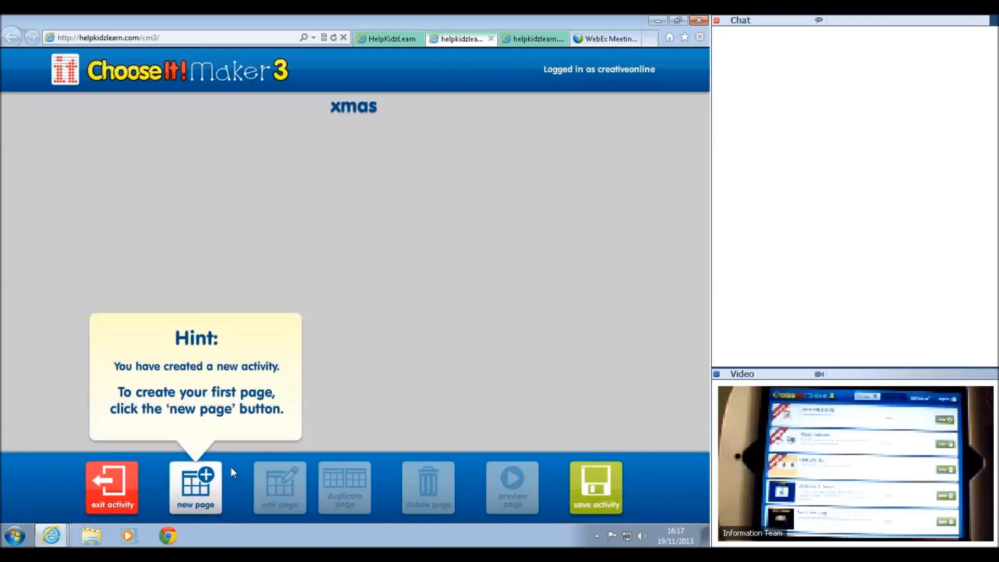
left_click(193, 489)
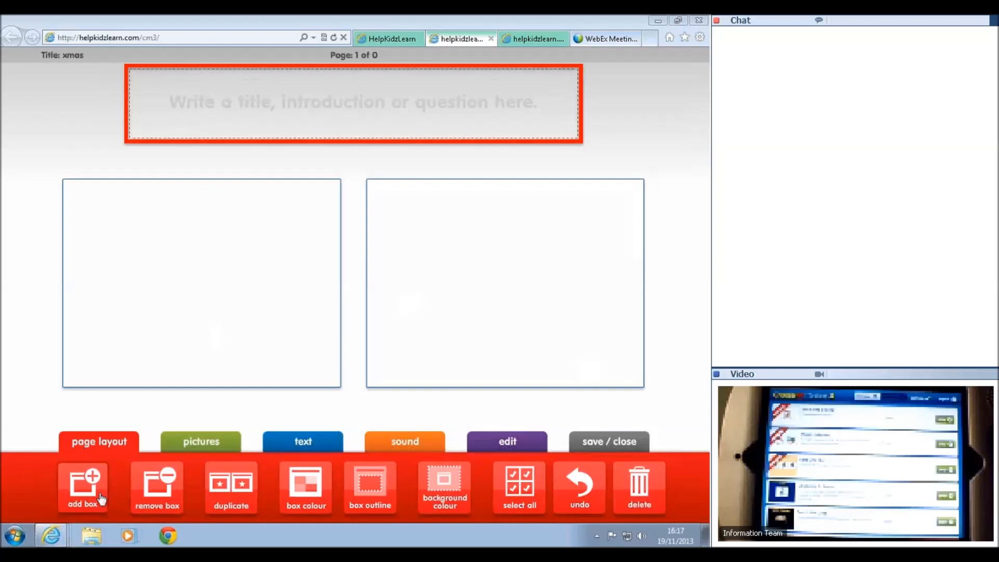
Step: Add six more answer boxes to the page layout, for eight boxes in all
left_click(167, 326)
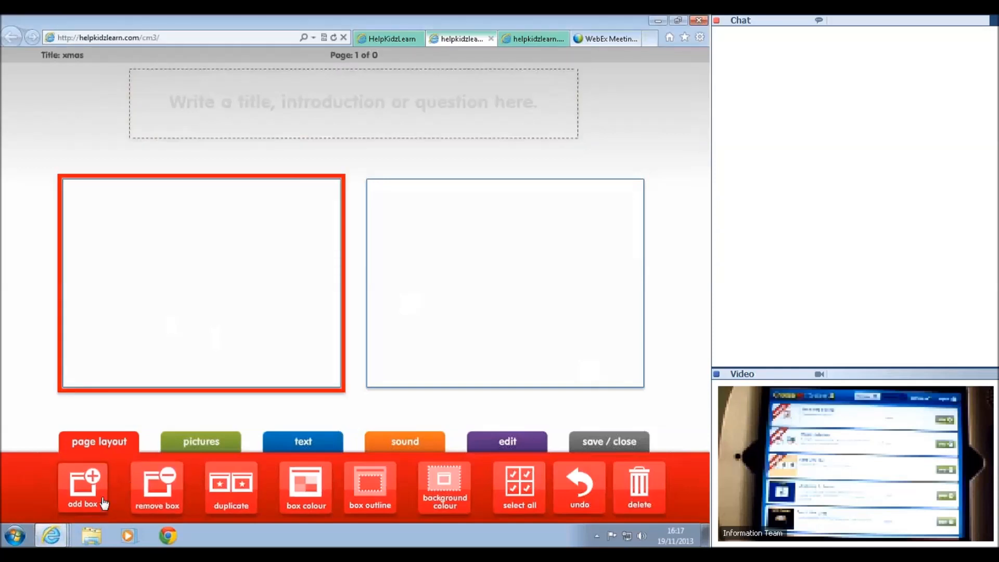
left_click(84, 497)
left_click(84, 498)
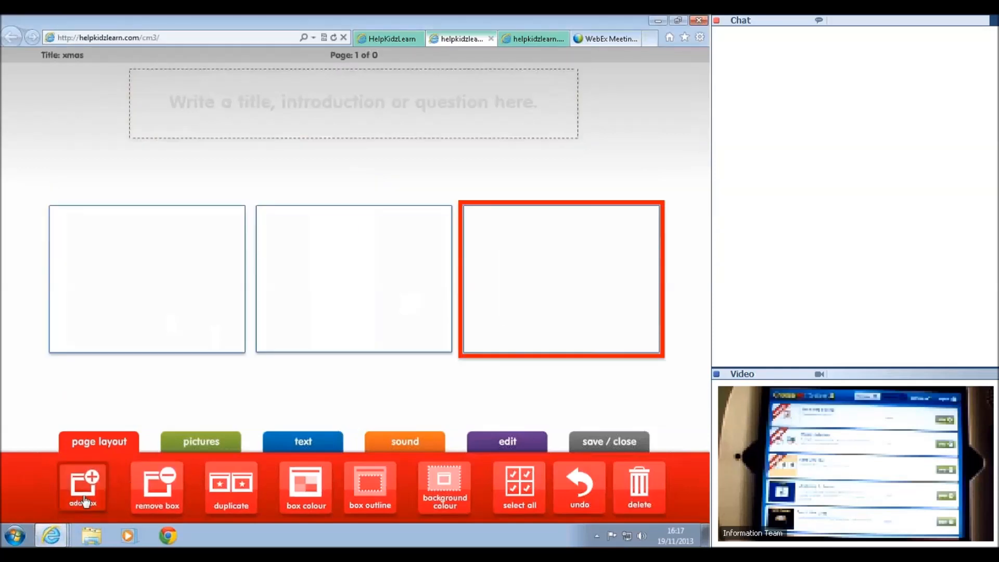
left_click(84, 498)
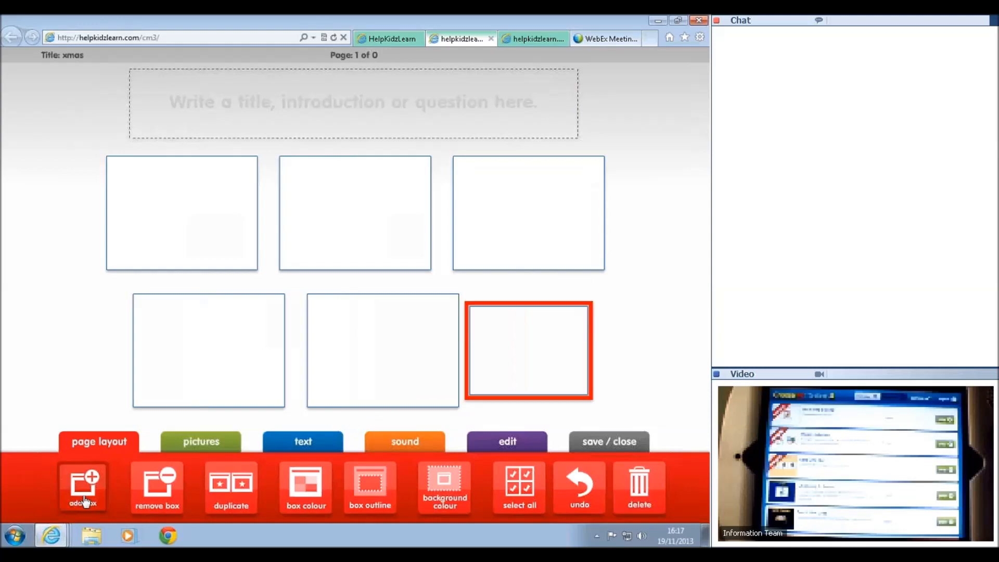
left_click(85, 499)
left_click(85, 500)
left_click(85, 499)
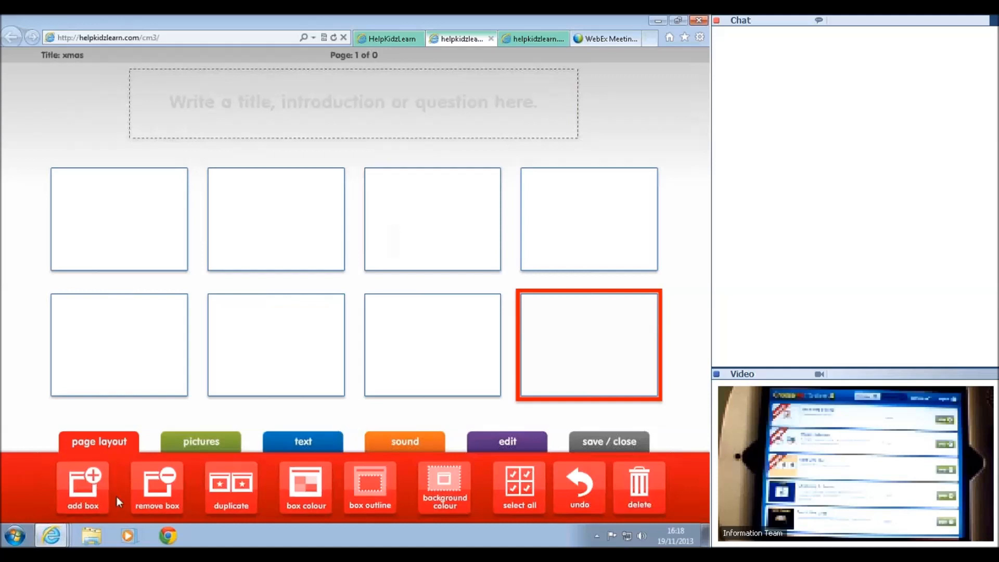
Step: Remove seven answer boxes from the page so that a single box is left
left_click(160, 494)
left_click(162, 495)
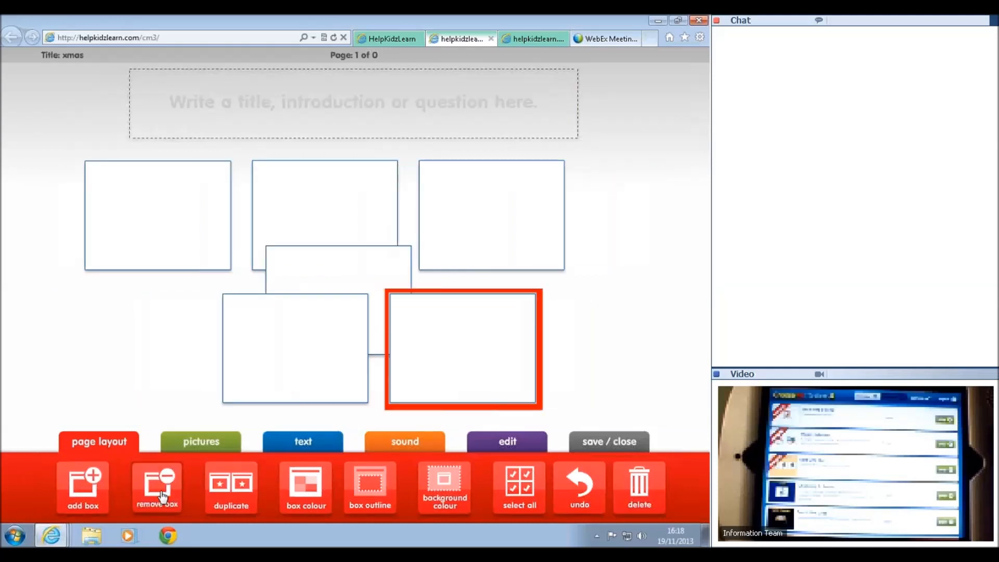
left_click(161, 495)
left_click(161, 495)
left_click(161, 496)
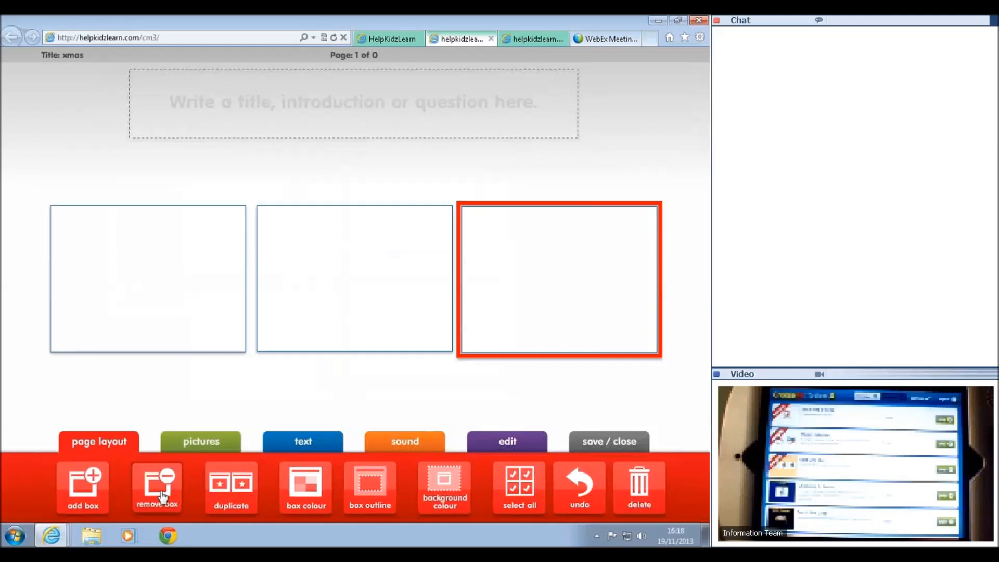
left_click(162, 495)
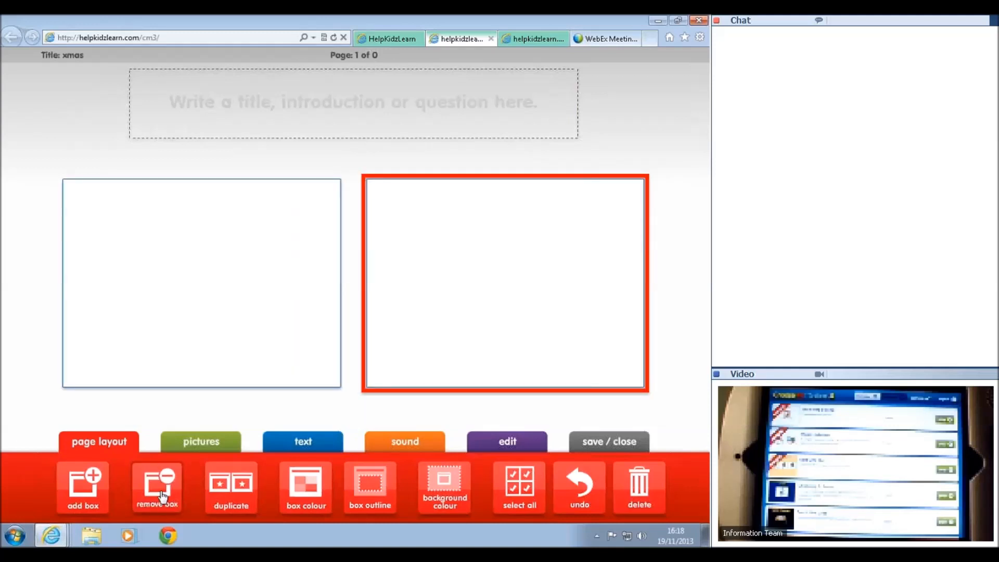
left_click(162, 495)
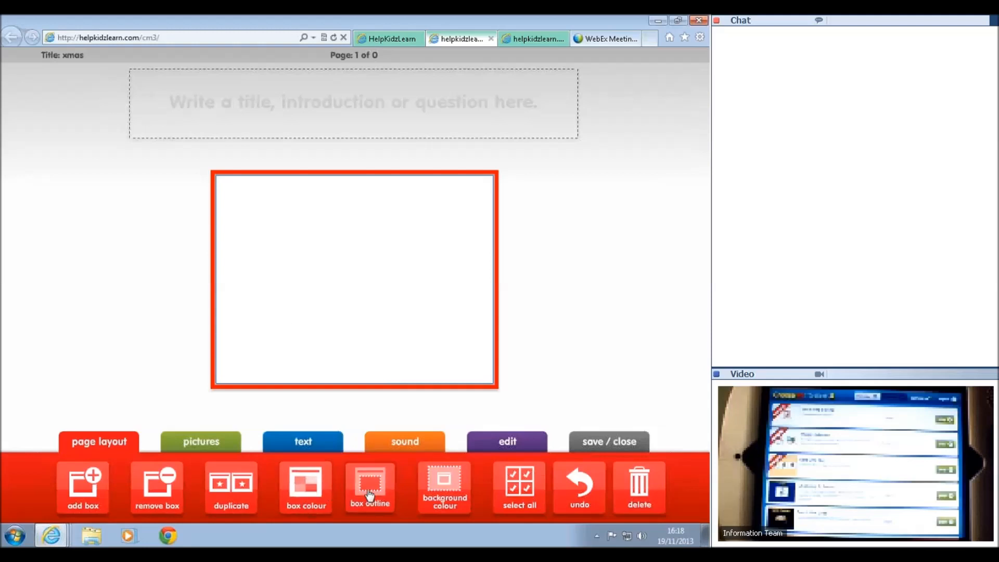
Step: Set the page background colour to bright red and enter "Christmas" as the page title
left_click(443, 495)
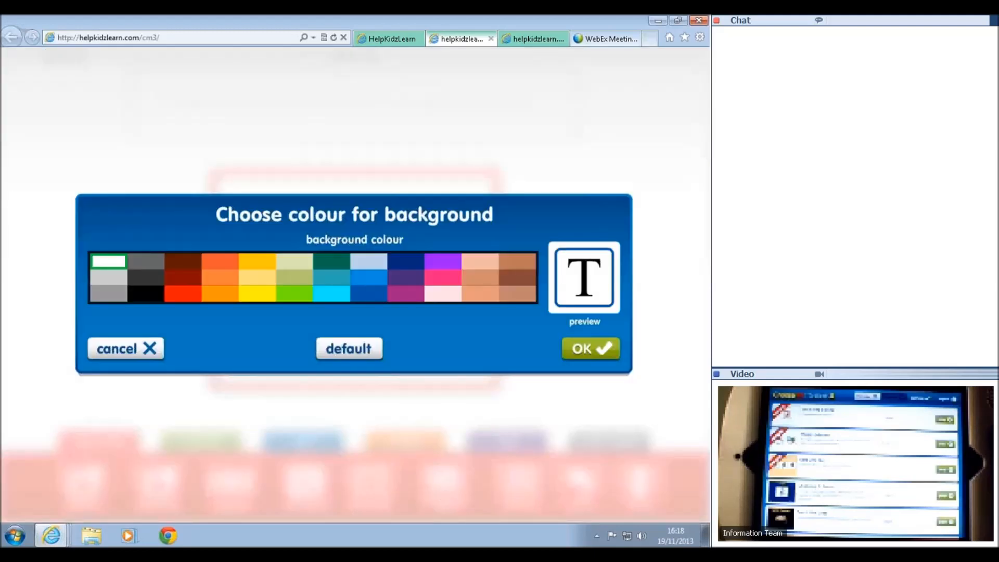
left_click(190, 295)
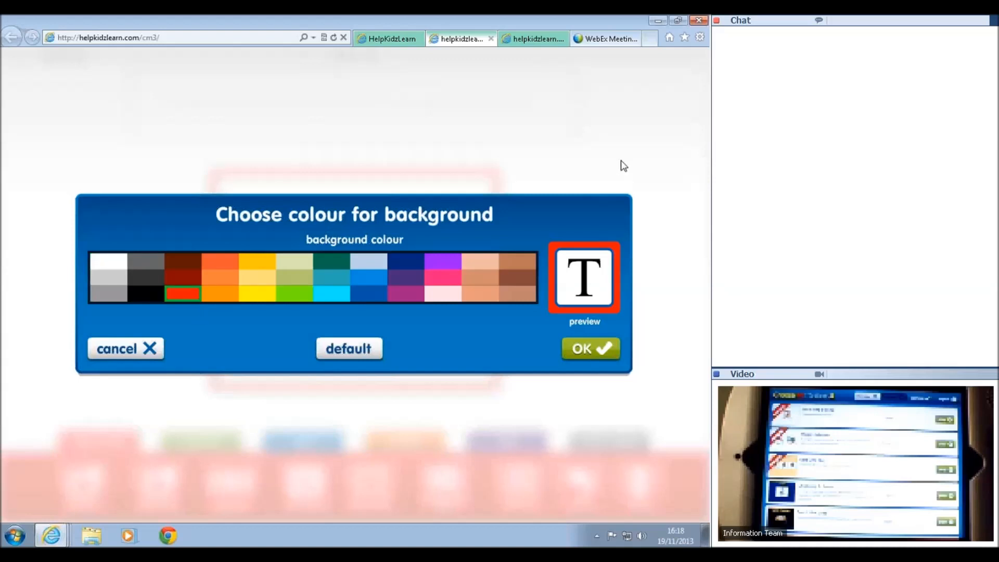
left_click(589, 353)
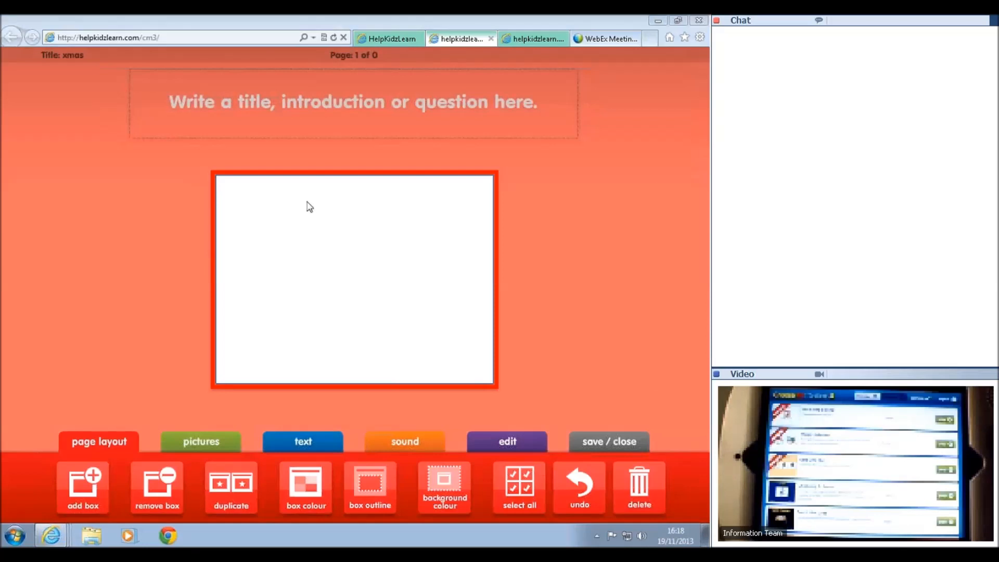
left_click(476, 103)
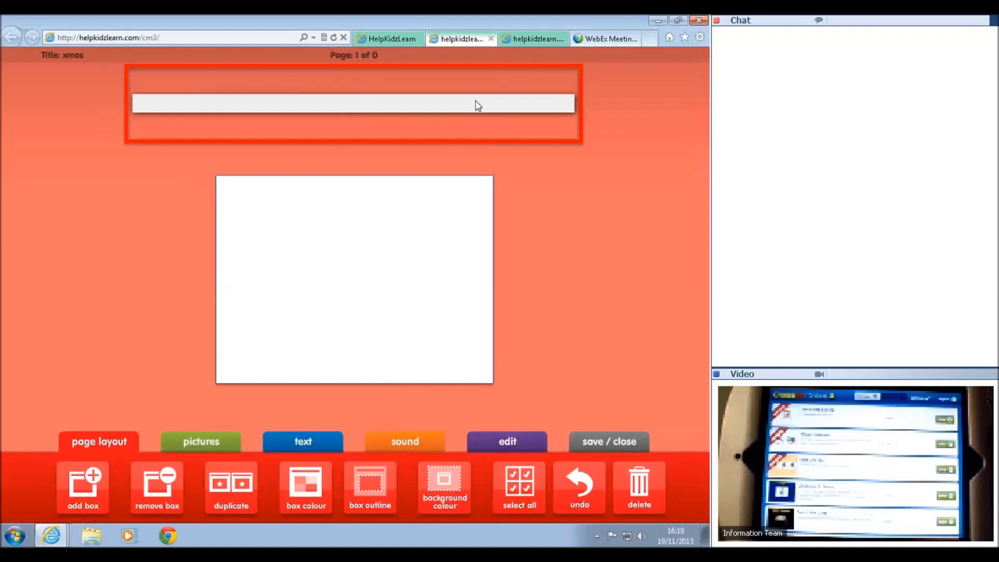
type("Christmas")
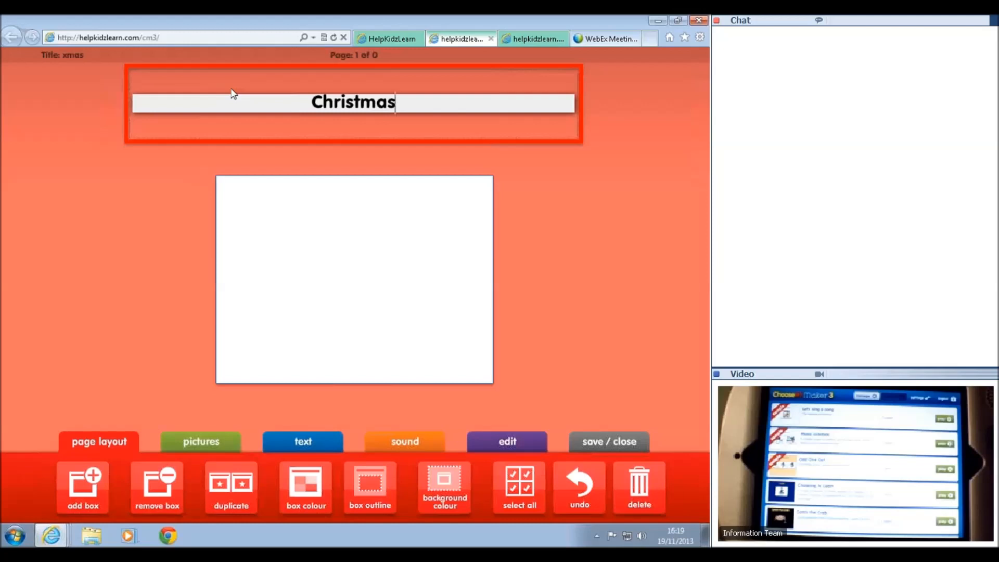
Step: Search the media library for "christmas" and insert the Christmas picture of Santa beside a tree into the empty box
left_click(360, 279)
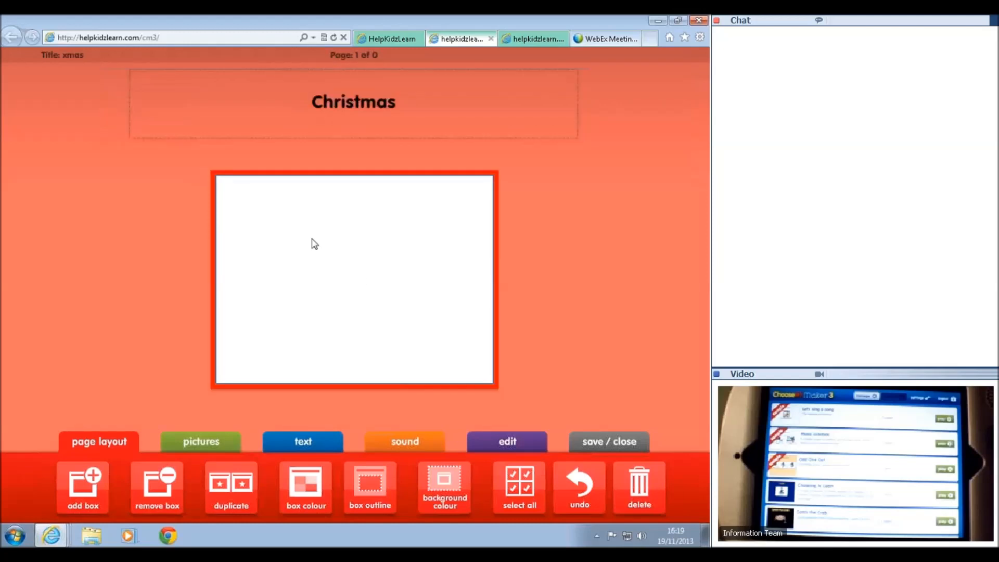
left_click(194, 438)
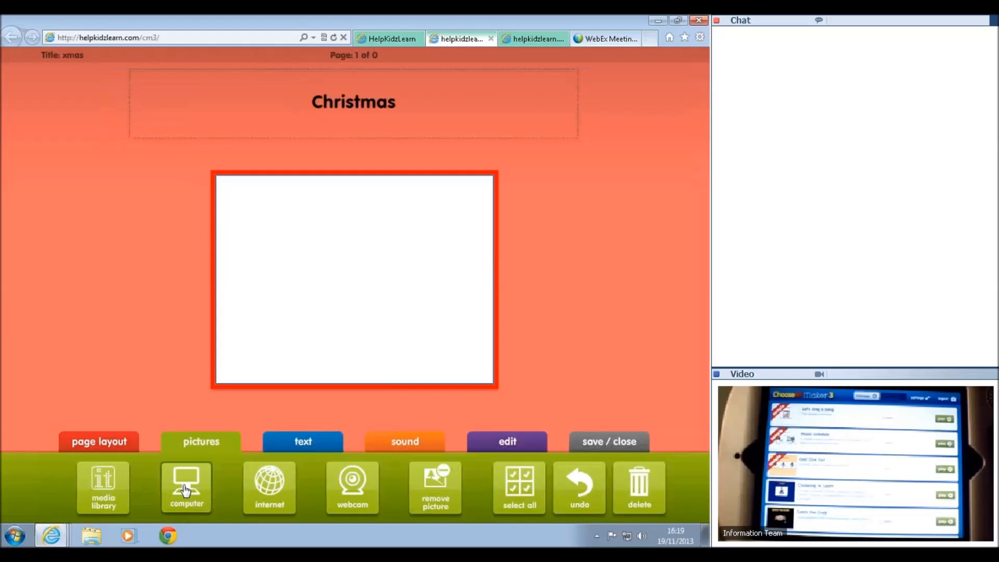
left_click(97, 484)
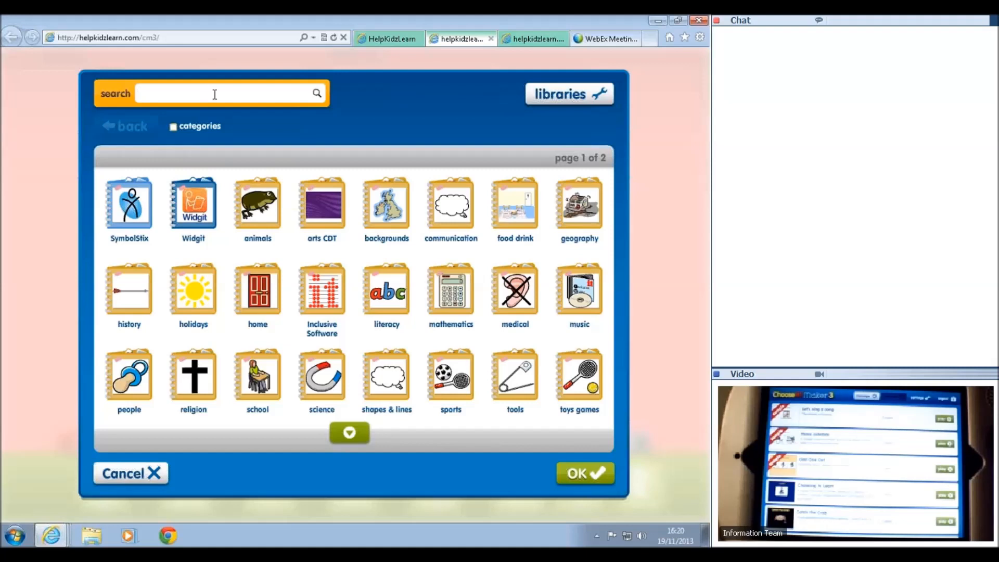
type("christmas")
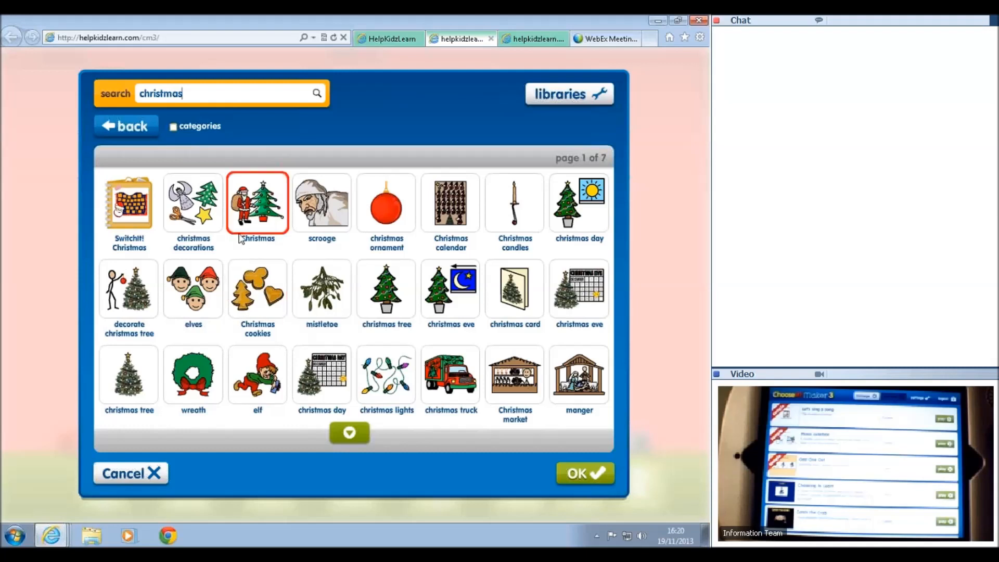
left_click(258, 203)
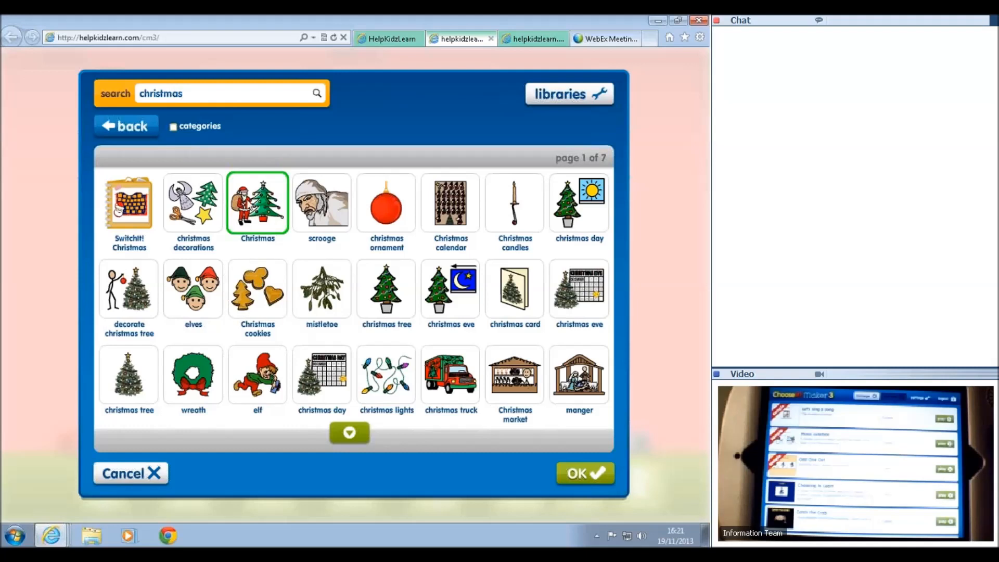
left_click(588, 475)
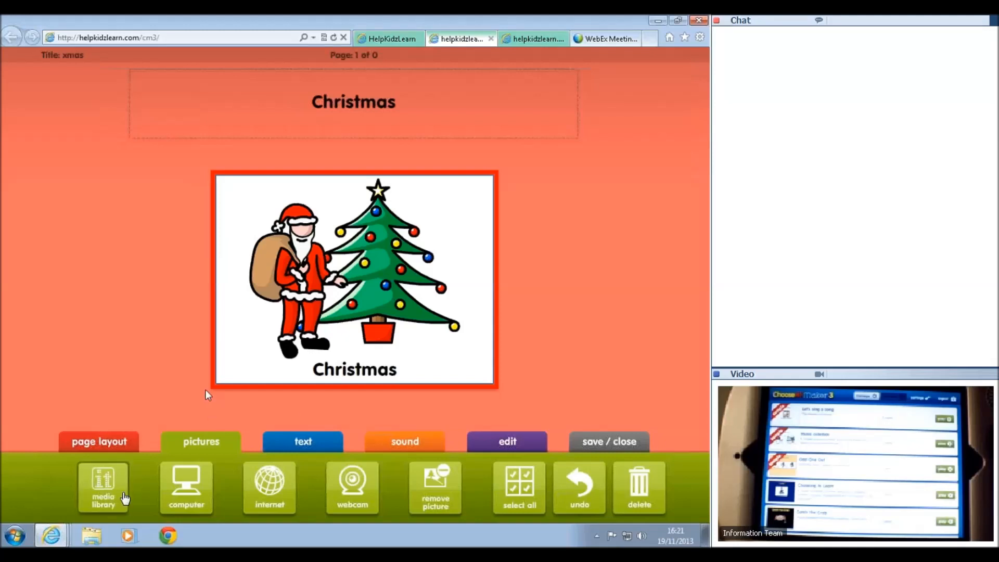
Step: Enlarge the page title text "Christmas" by five size increments
left_click(333, 442)
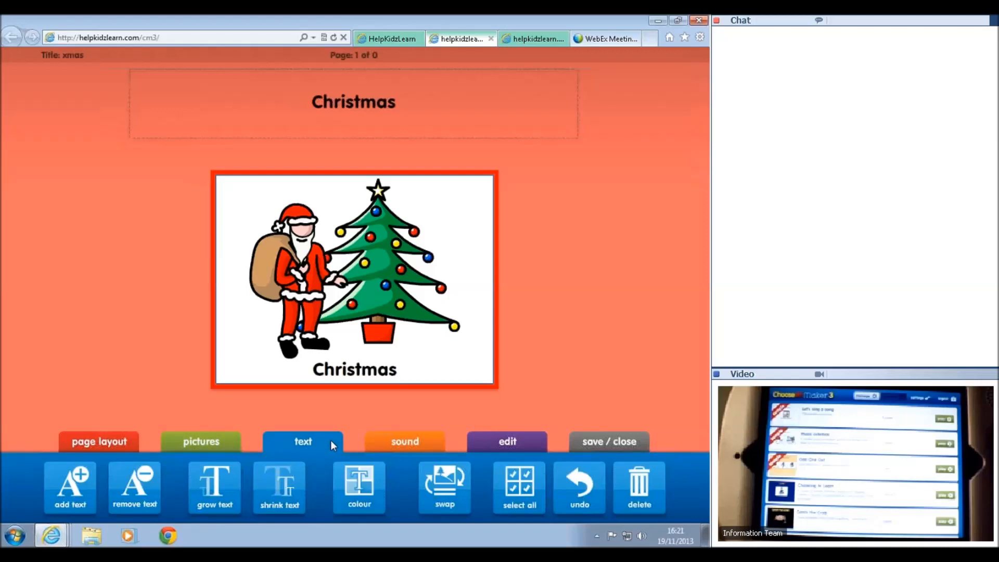
left_click(412, 116)
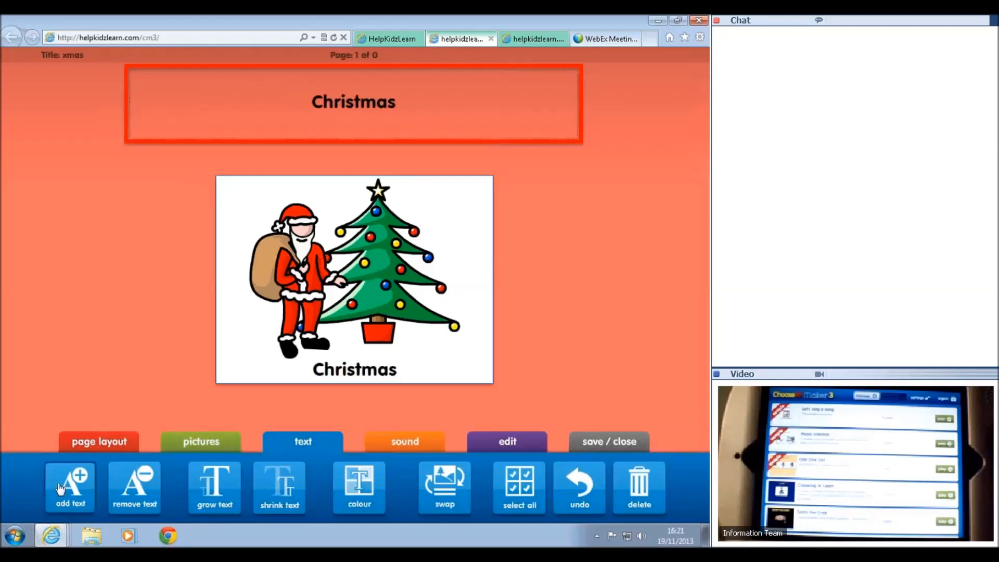
left_click(229, 494)
left_click(229, 494)
left_click(229, 493)
left_click(229, 494)
left_click(229, 494)
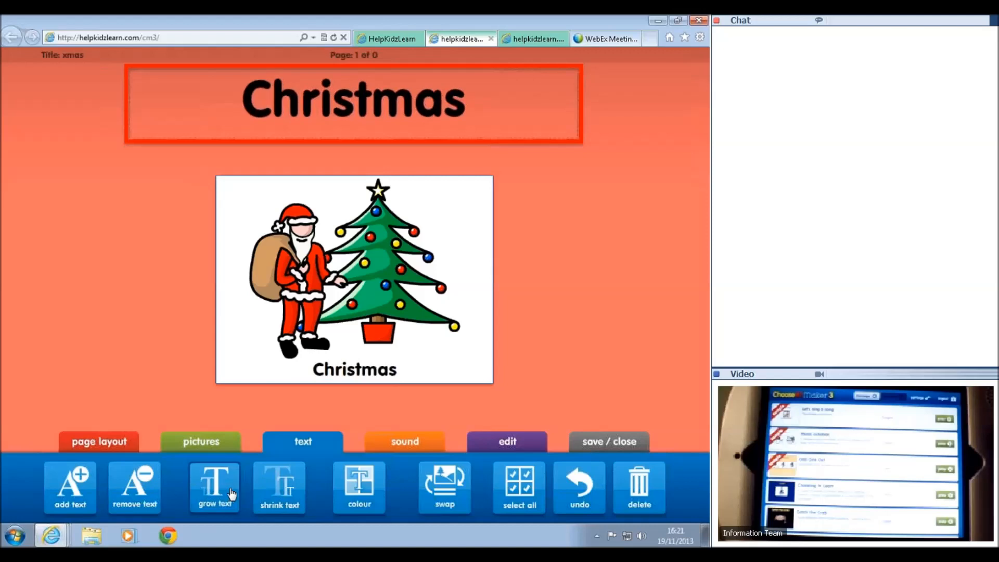
Step: Change the page title's text colour to bright yellow
left_click(357, 501)
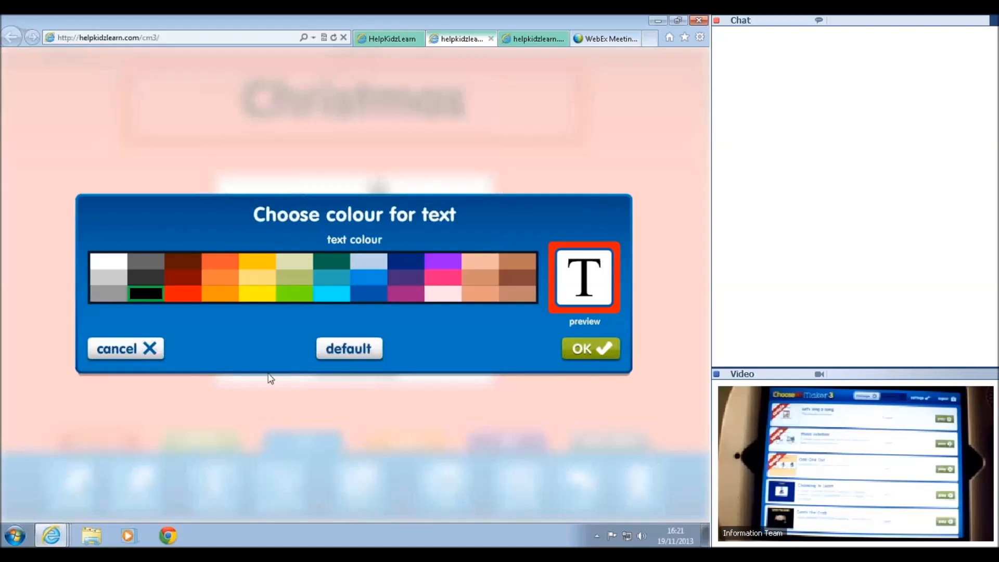
left_click(267, 295)
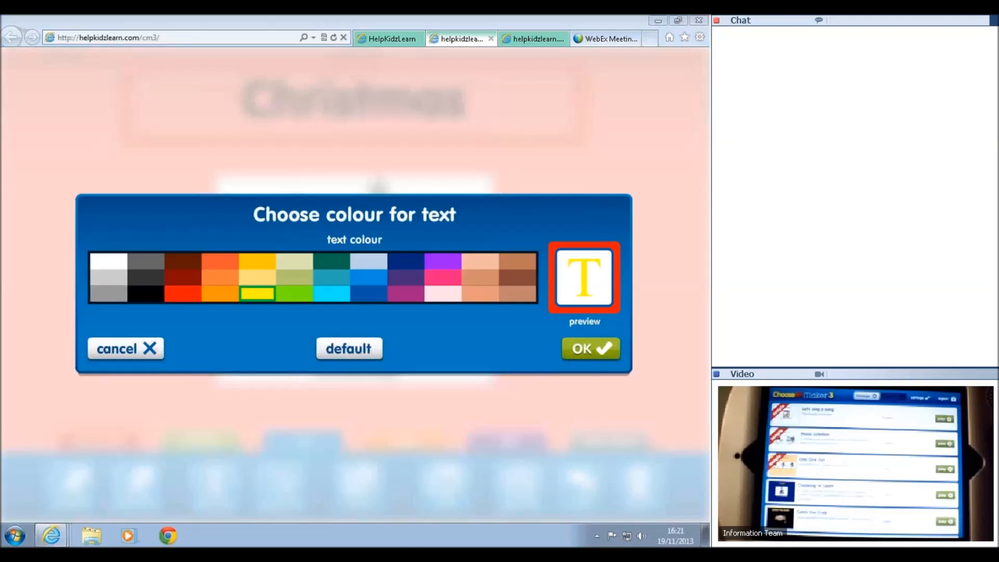
left_click(606, 348)
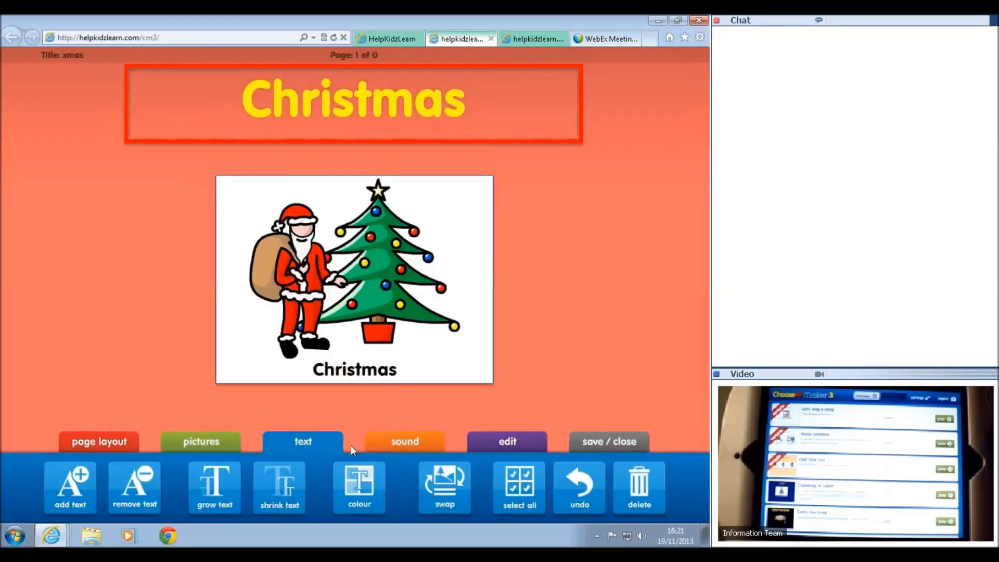
Step: Try a smaller caption size on the Christmas picture, restore it, and swap the caption above the picture and back
left_click(326, 292)
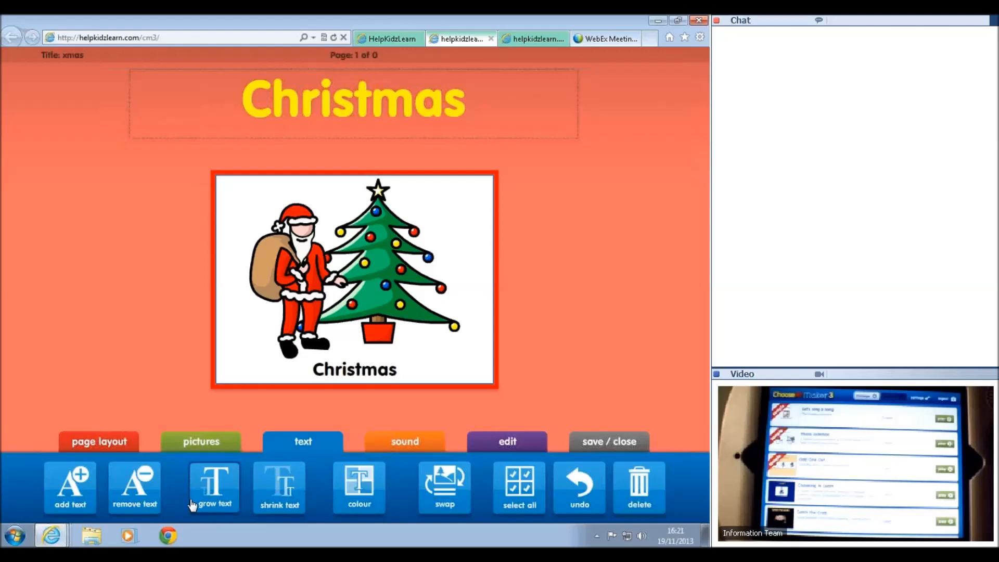
left_click(280, 503)
left_click(280, 503)
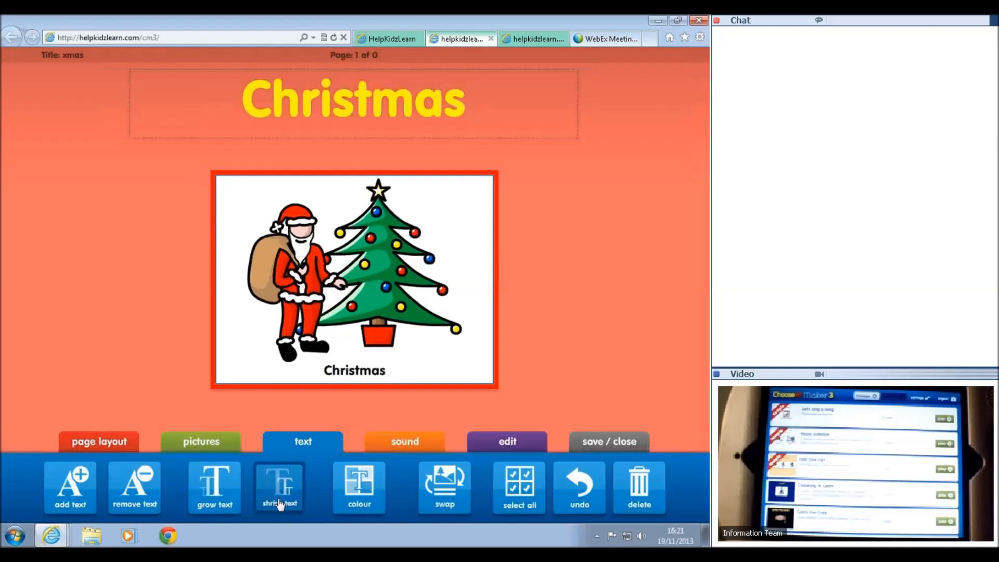
left_click(215, 497)
left_click(218, 496)
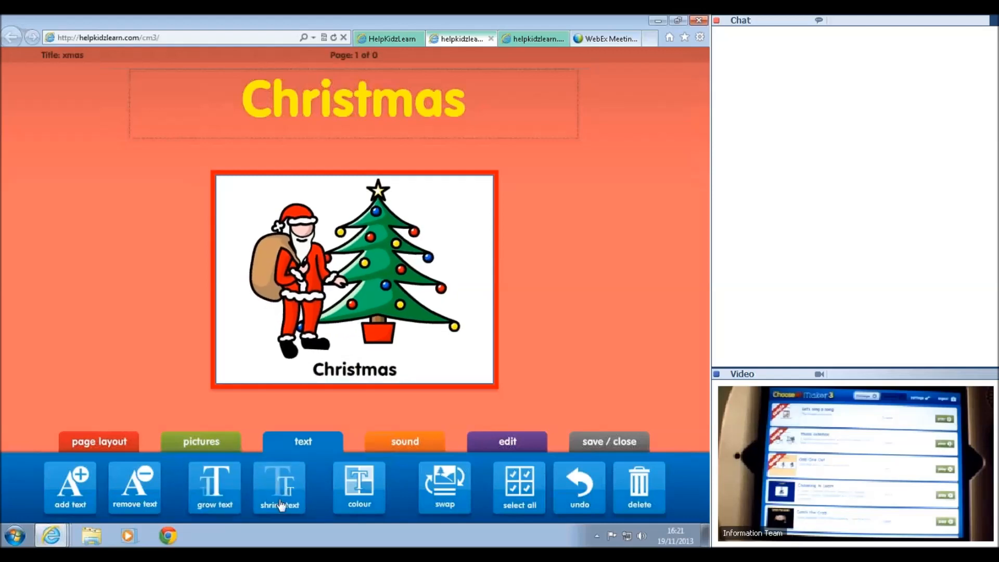
left_click(439, 495)
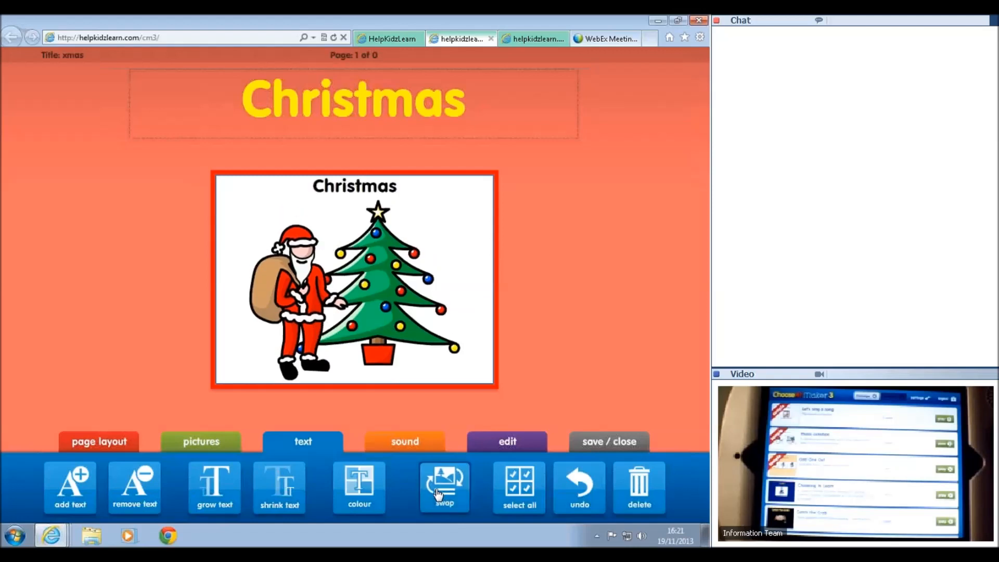
left_click(438, 495)
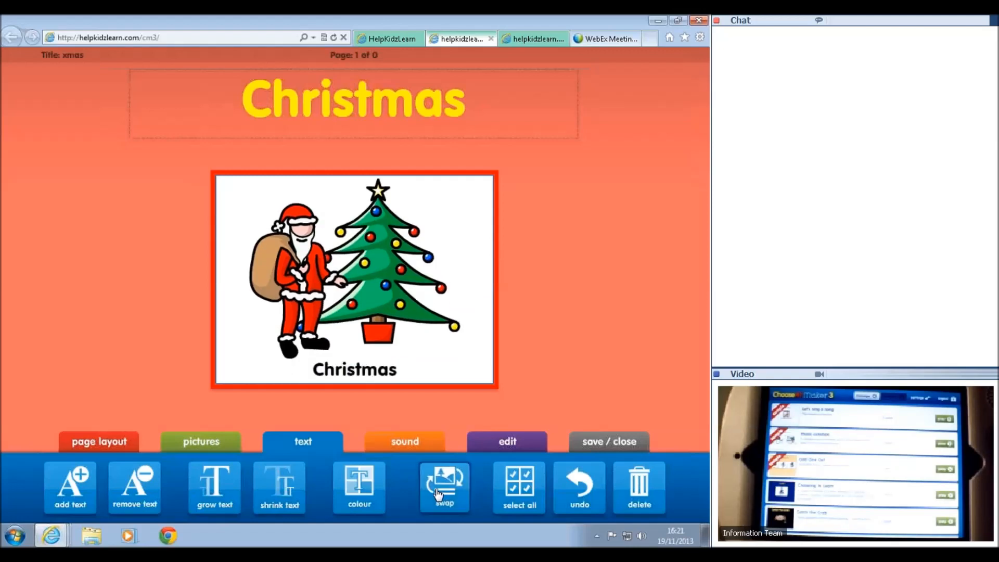
Step: Remove the "Christmas" caption text from the picture box
left_click(125, 495)
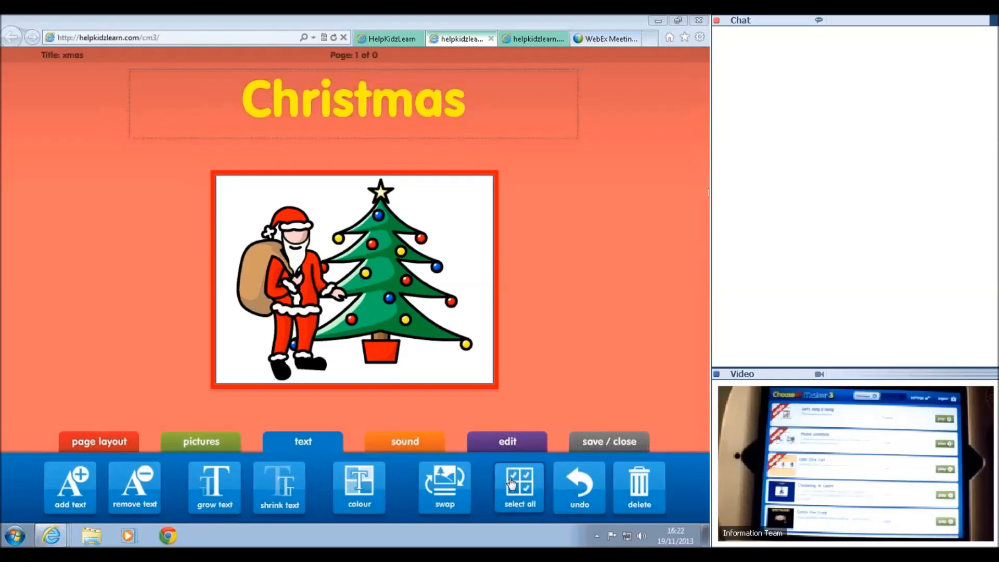
Step: Record a microphone auditory prompt for the "Christmas" title box, allowing microphone access, and play it back
left_click(401, 444)
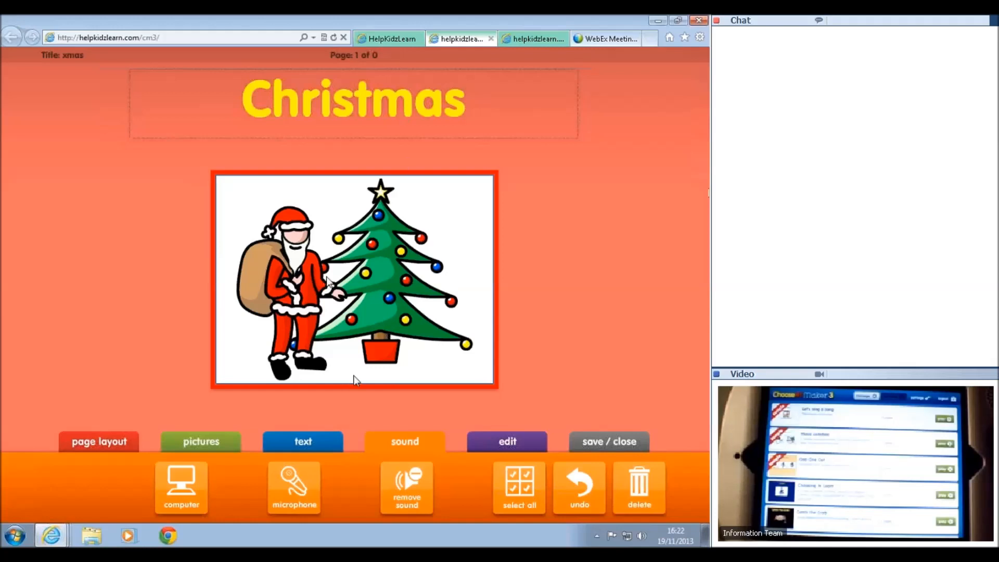
left_click(501, 97)
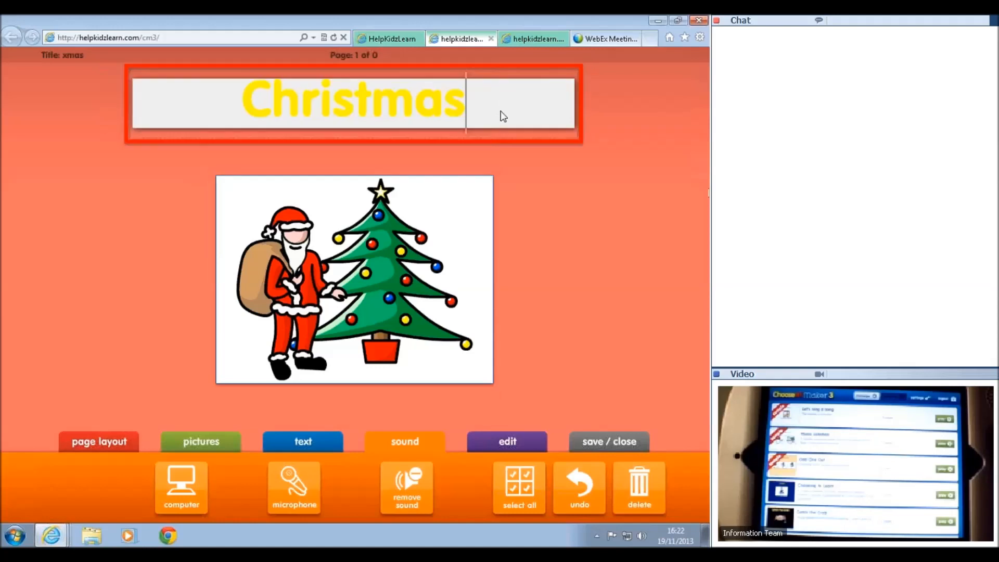
left_click(306, 496)
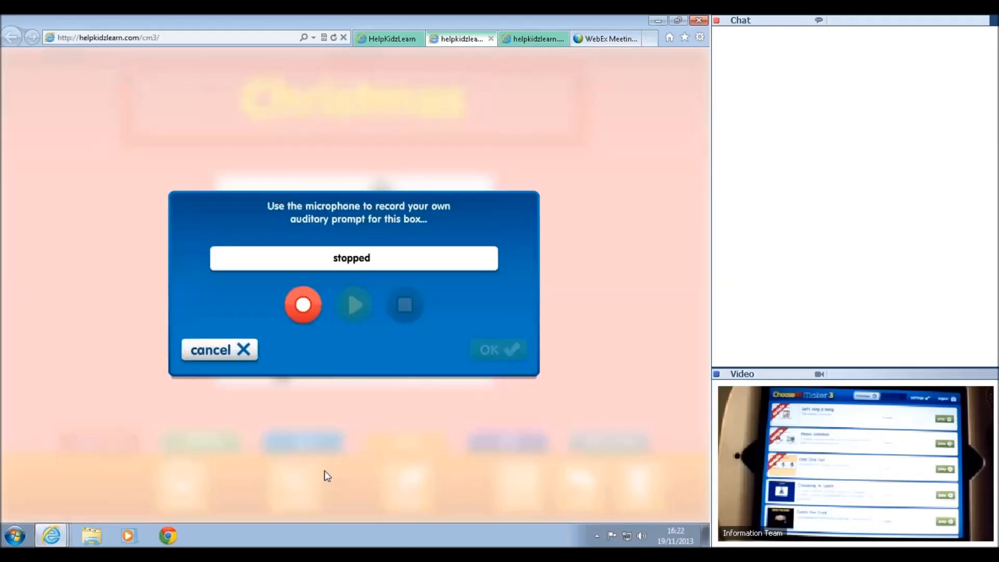
left_click(307, 309)
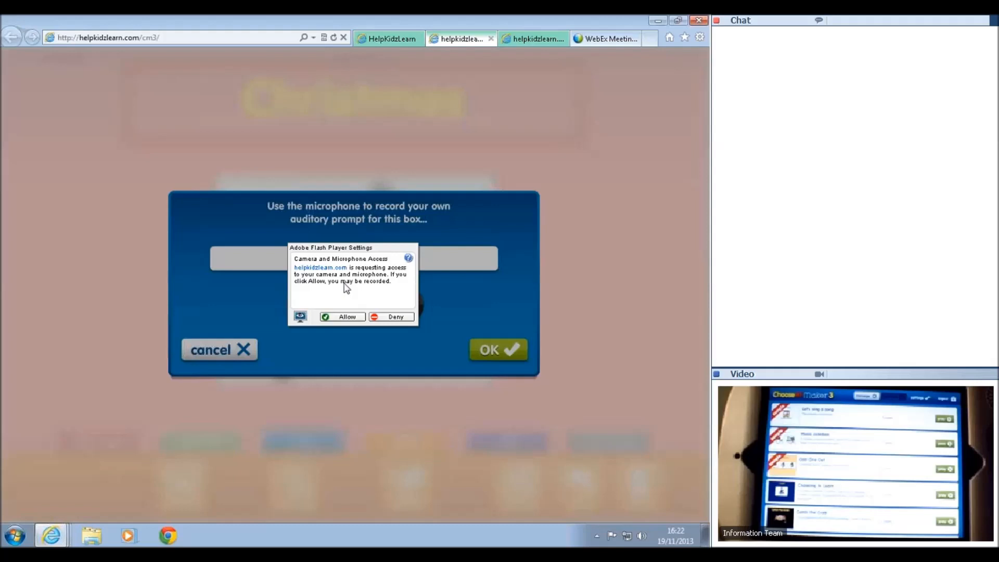
left_click(344, 318)
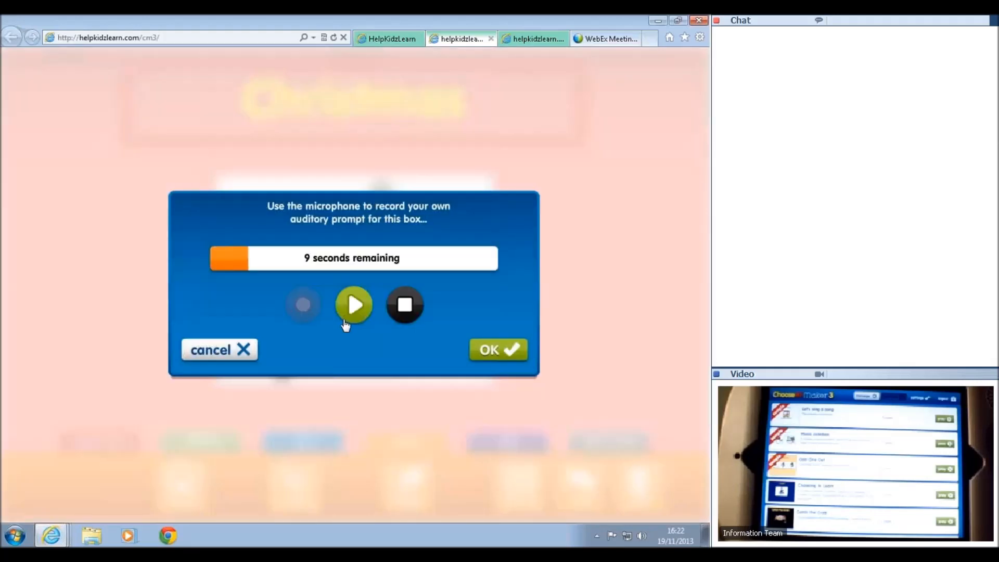
left_click(354, 304)
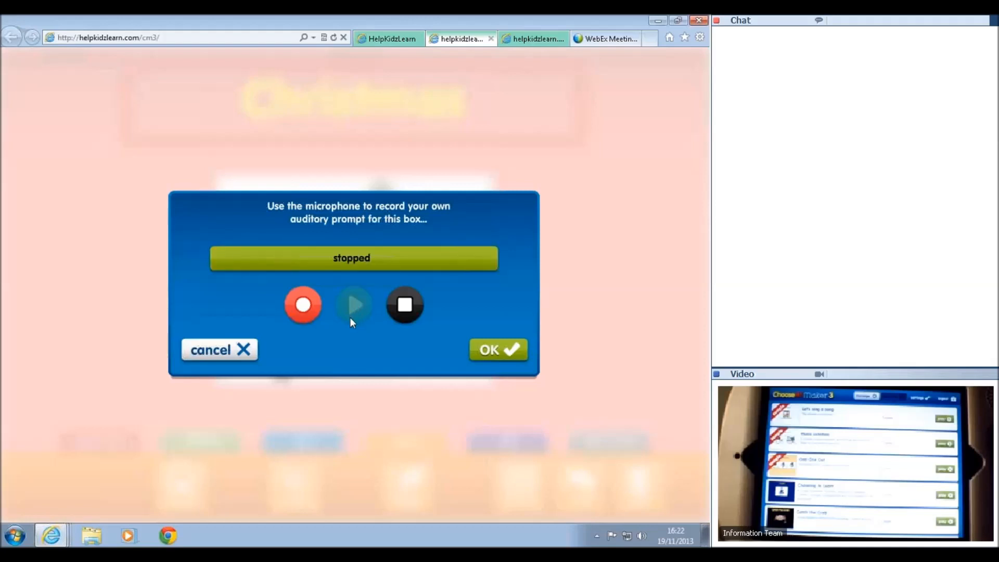
Step: Re-record the title's auditory prompt, play it back and accept the new recording
left_click(302, 307)
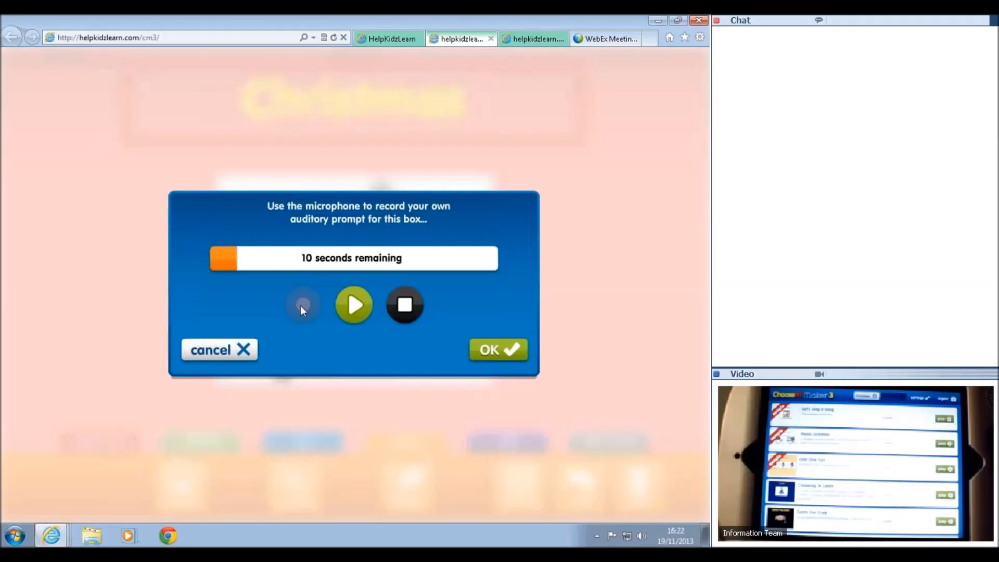
left_click(354, 306)
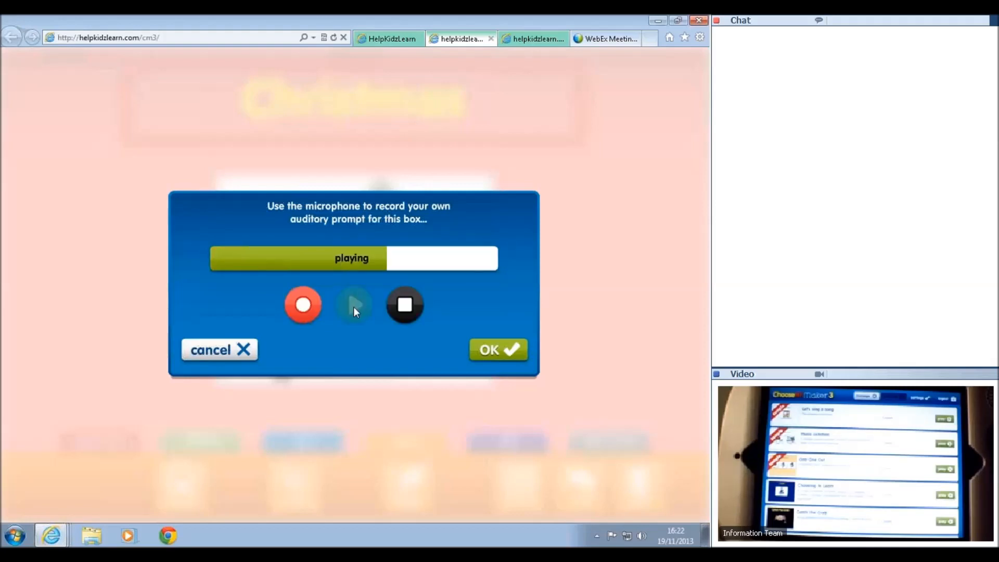
left_click(499, 348)
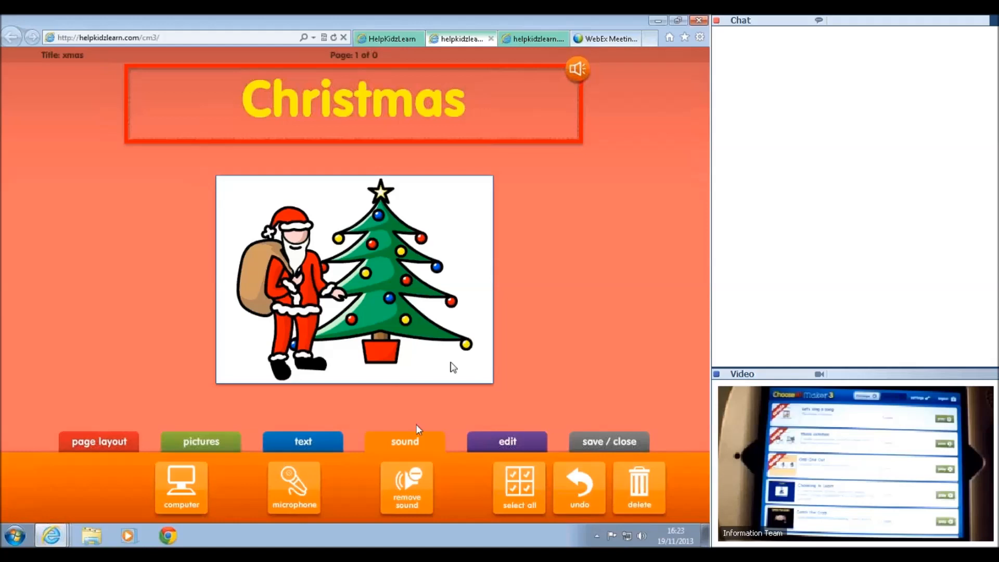
Step: Paint two small black eyes on Santa's face in the Christmas picture and accept the edit
left_click(524, 441)
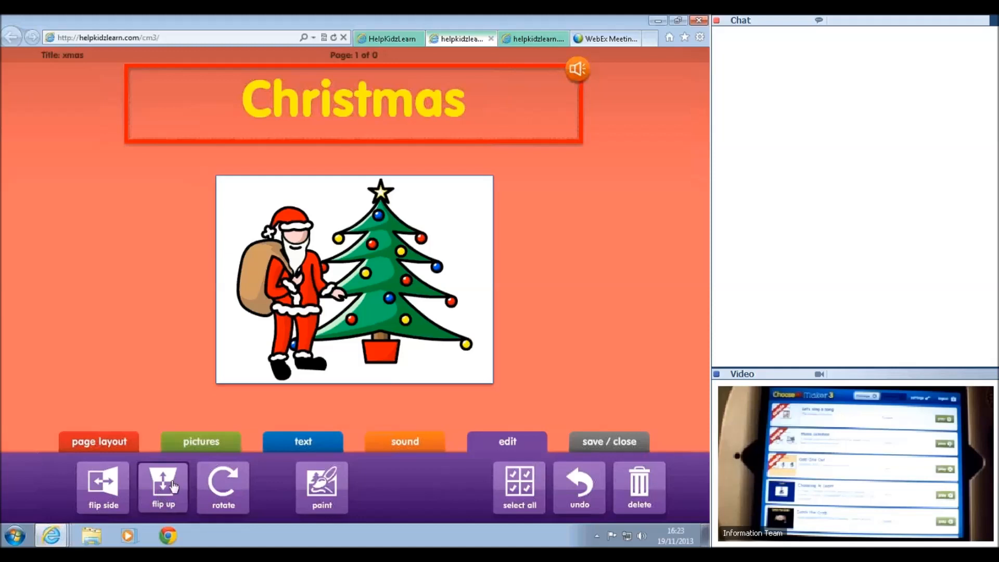
left_click(422, 364)
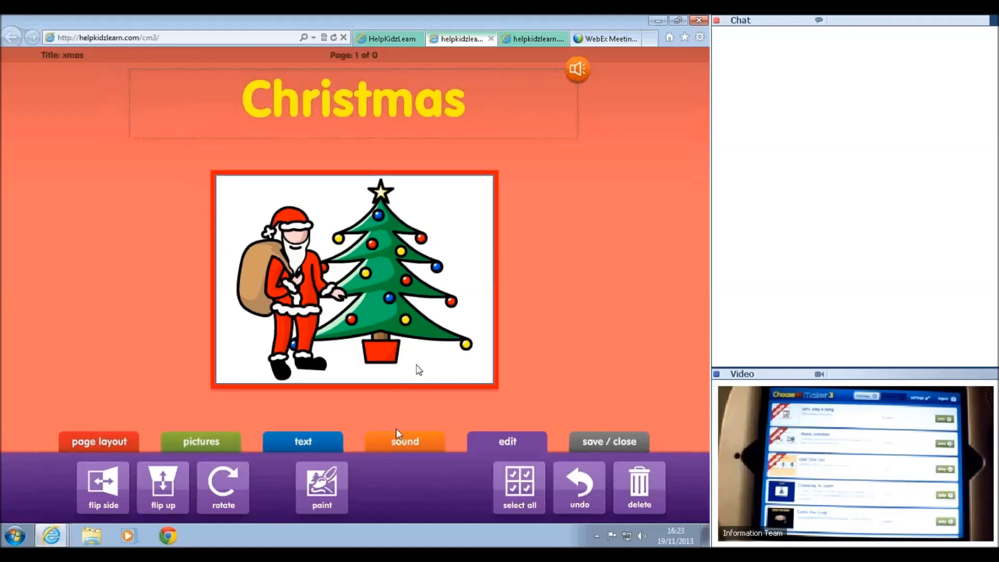
left_click(318, 487)
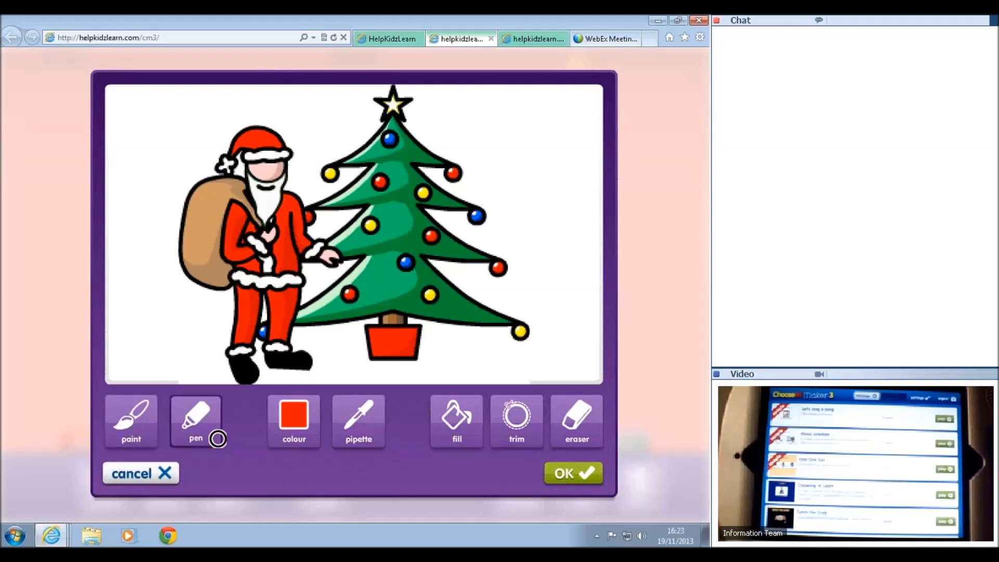
left_click(294, 424)
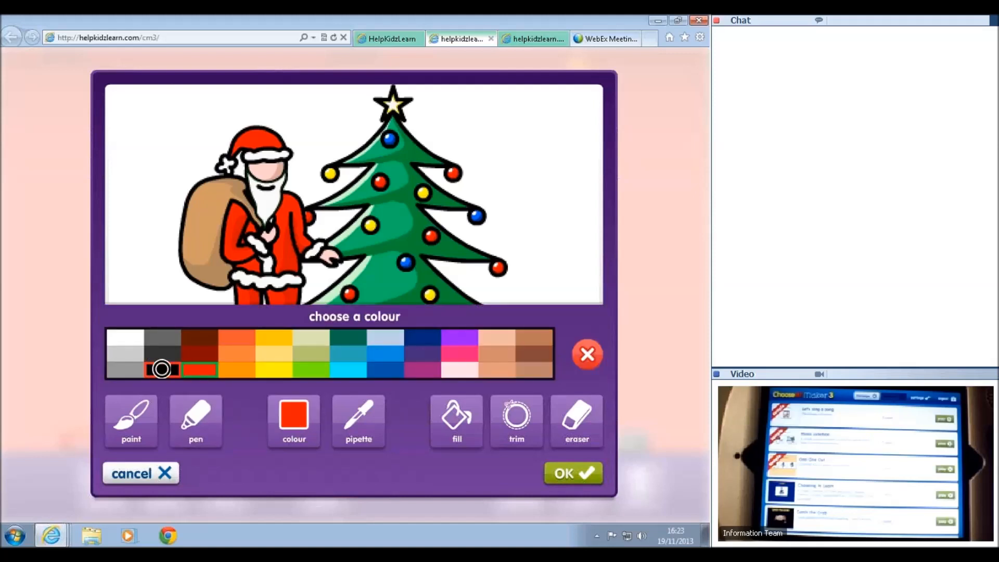
left_click(162, 369)
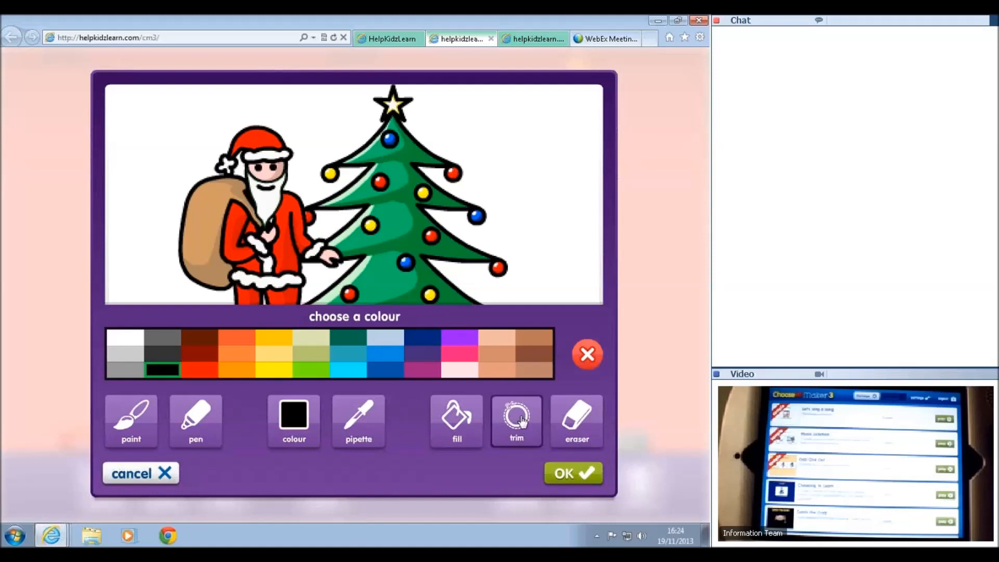
left_click(564, 478)
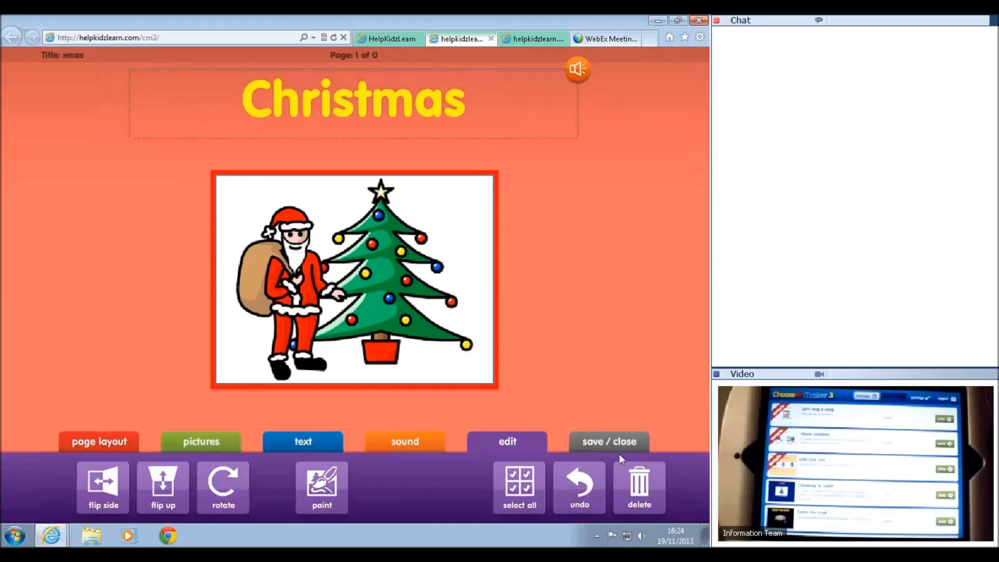
Step: Mark the Santa picture as the correct choice with "jingle bells short" from the computer as its reward sound, and finish the page
left_click(627, 442)
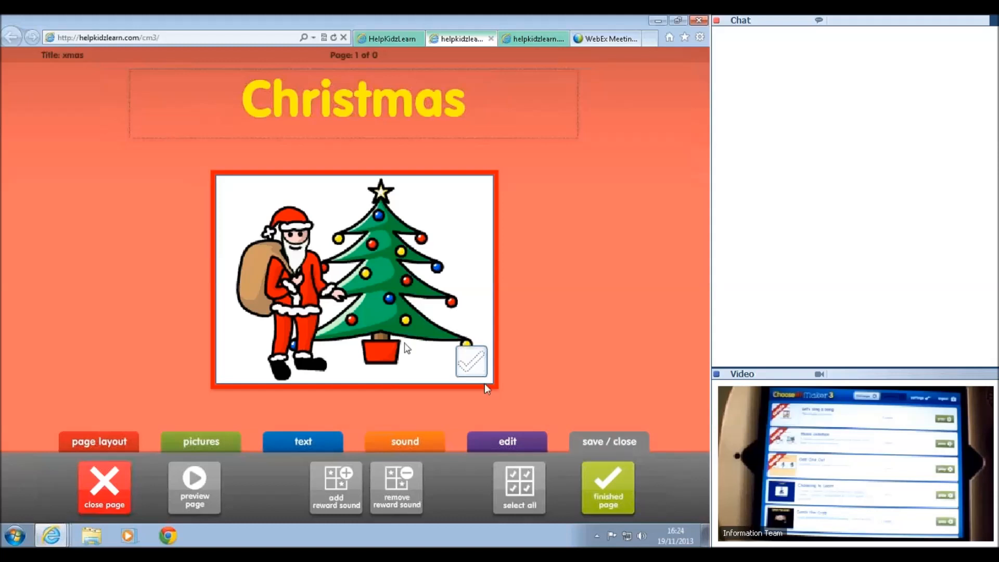
left_click(465, 366)
left_click(336, 494)
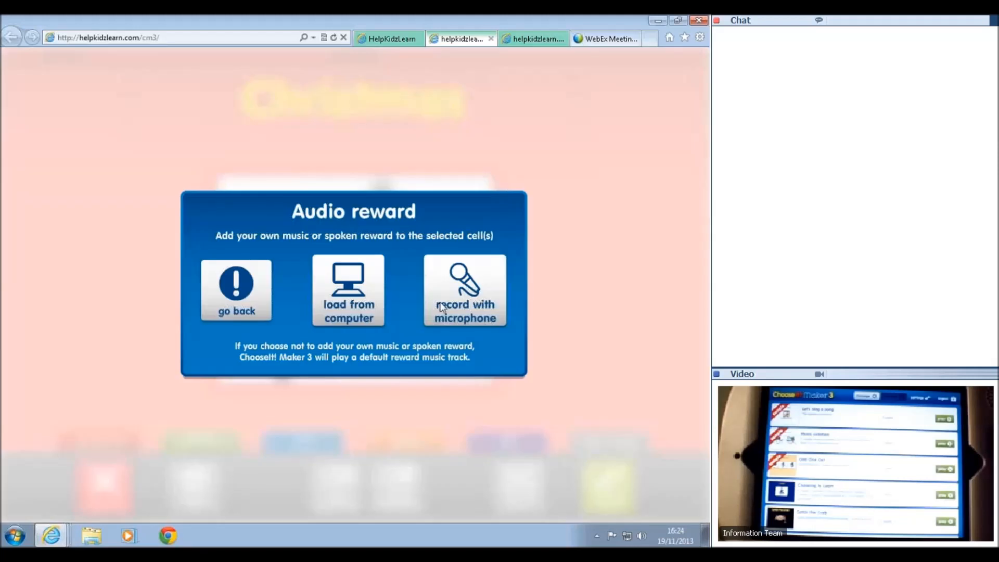
left_click(344, 301)
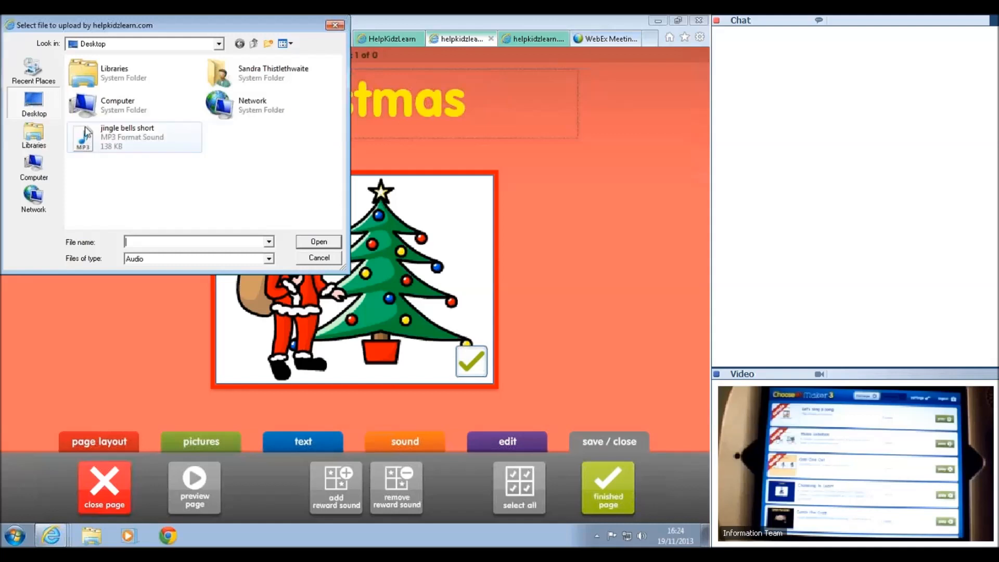
left_click(130, 138)
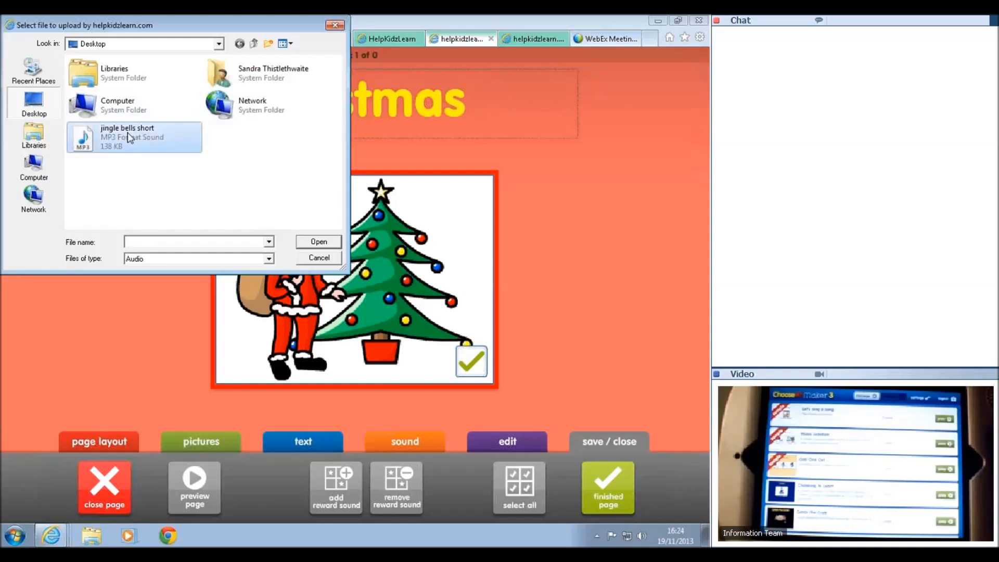
left_click(327, 241)
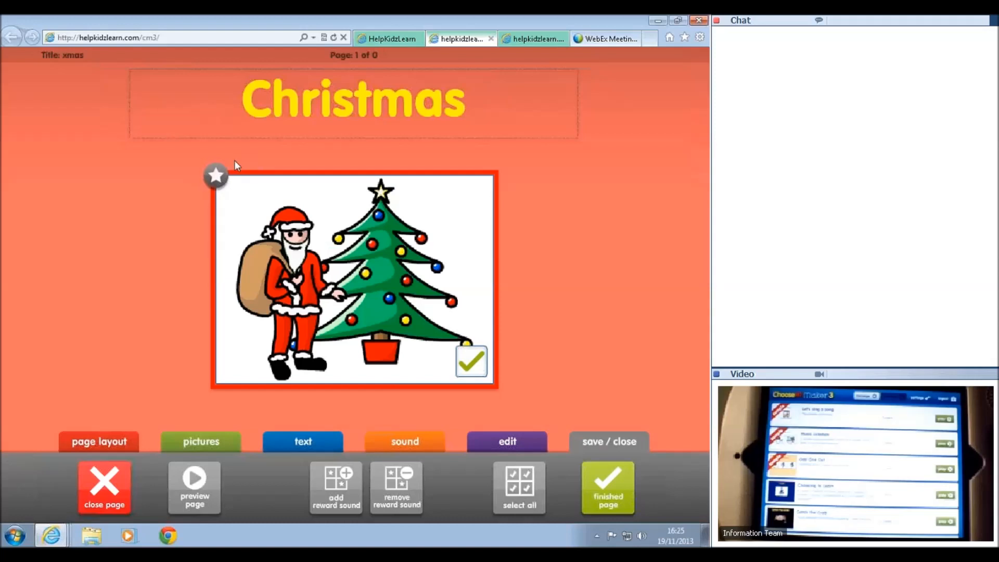
left_click(601, 491)
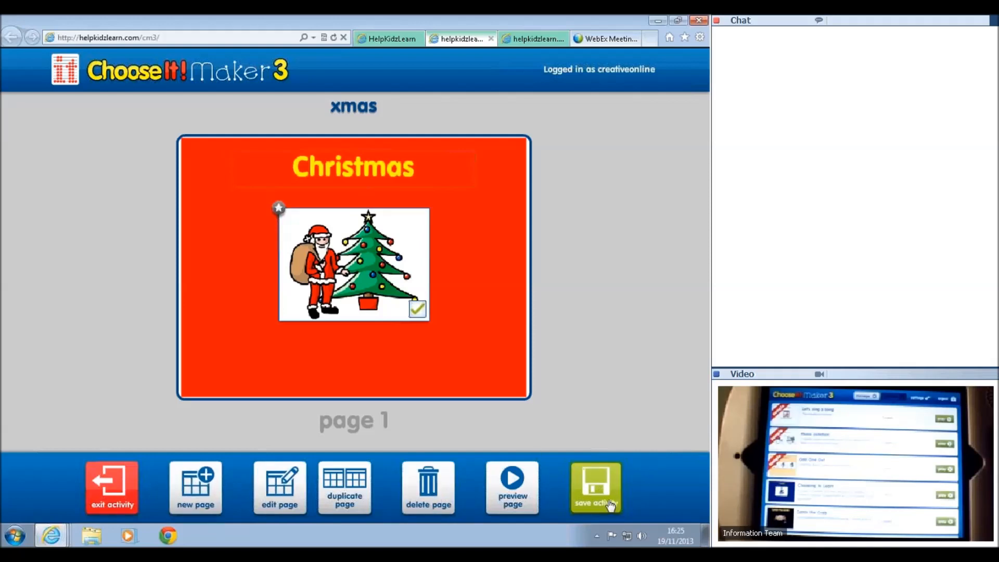
Step: Add a new page to the xmas activity and set its background colour to bright red
left_click(203, 492)
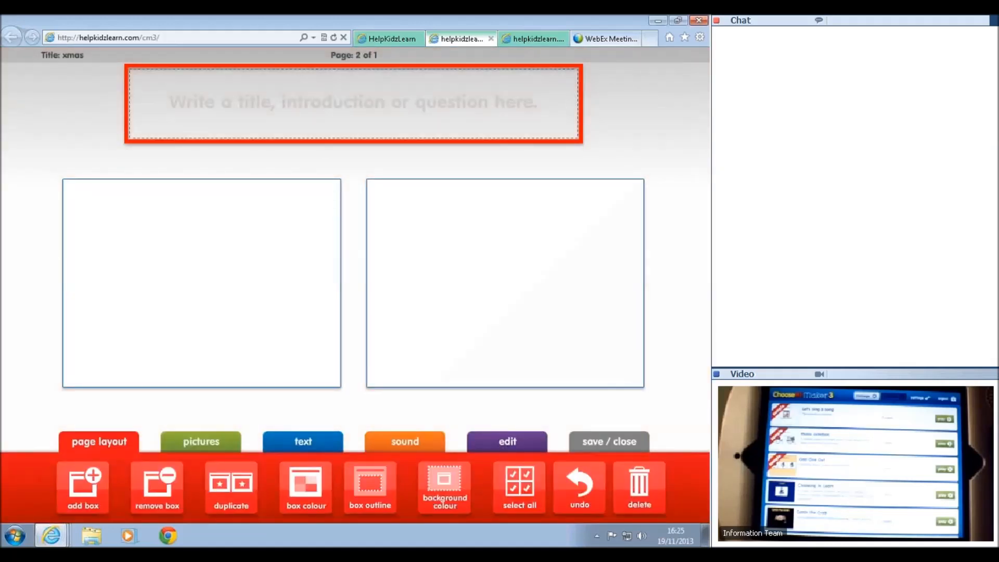
left_click(445, 495)
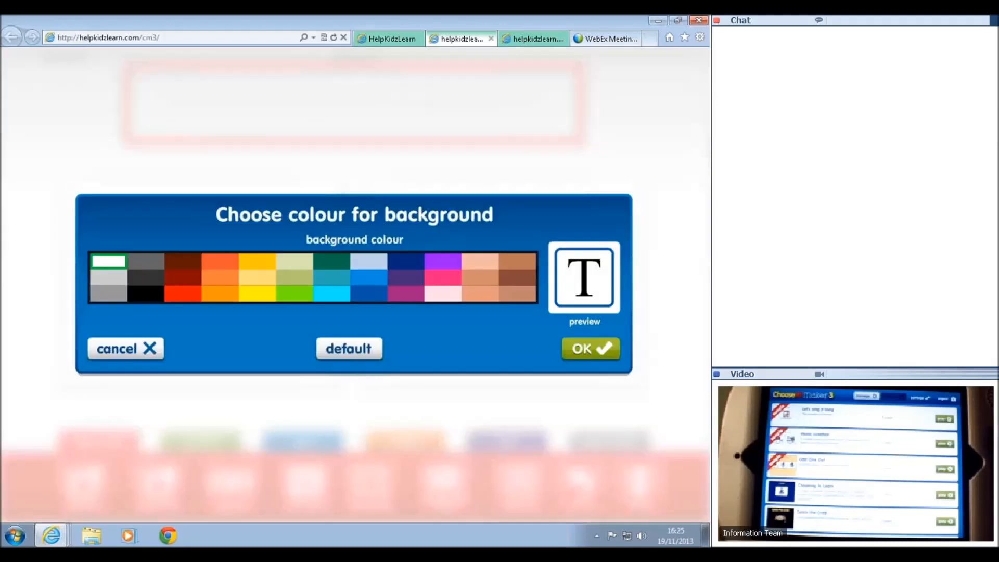
left_click(187, 294)
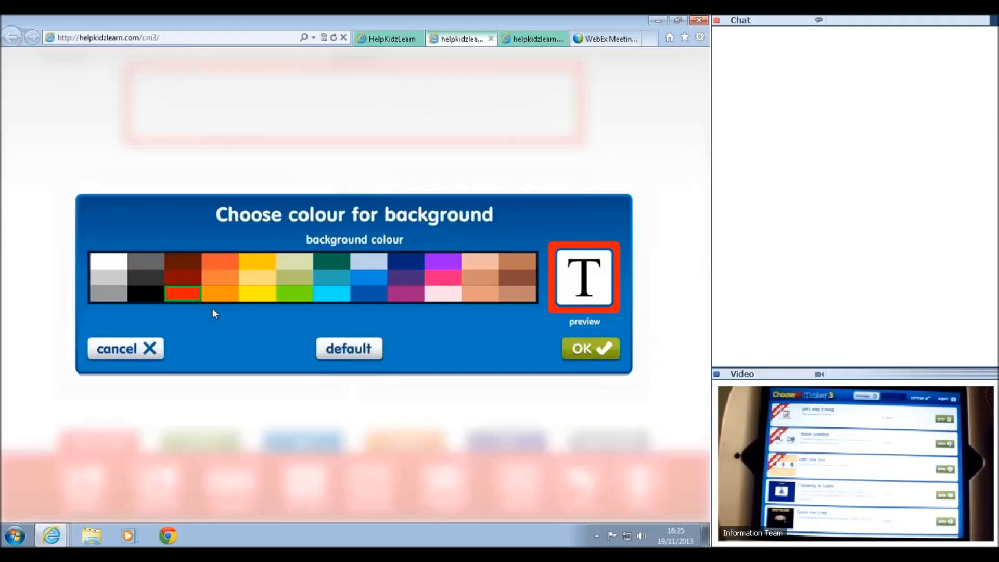
left_click(564, 348)
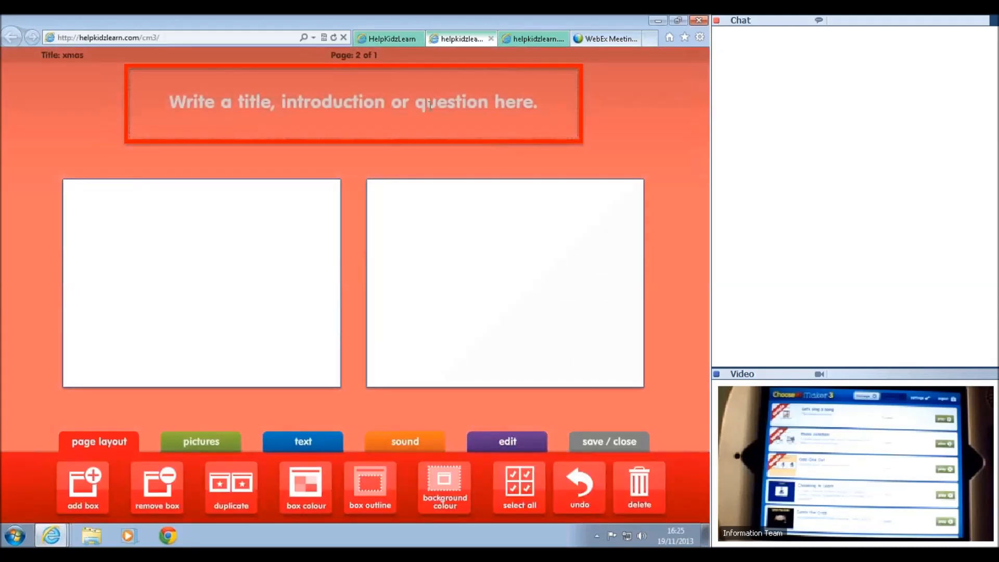
Step: Enter "Who pulls Santa's sleigh?" as the title question of the second page
left_click(429, 104)
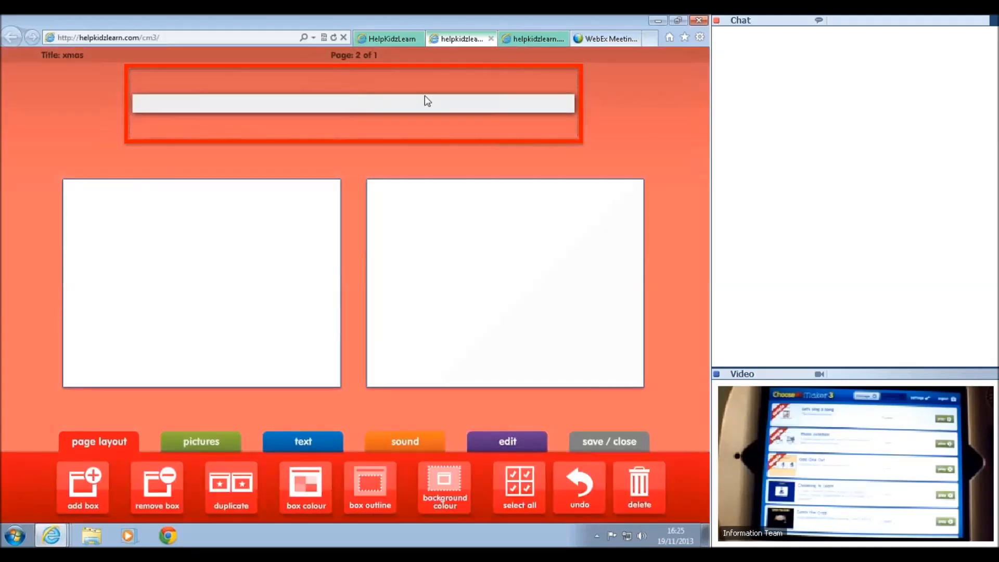
type("Wh")
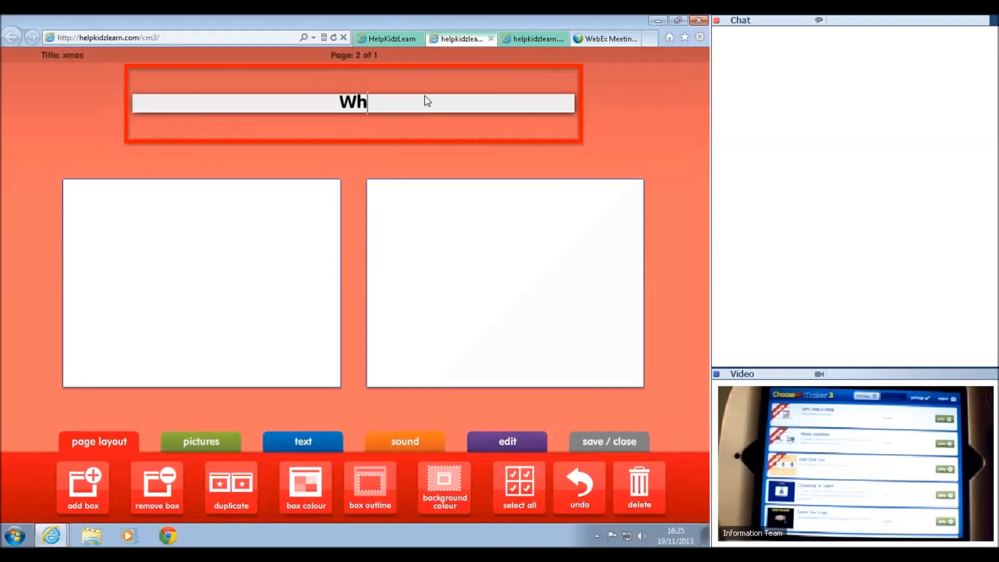
type("o pul")
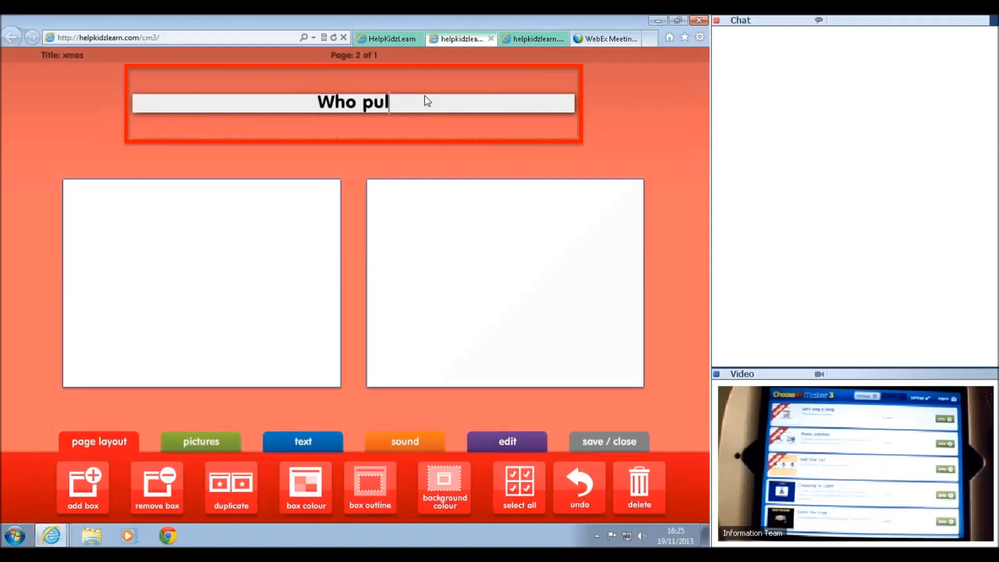
type("ls  Sa")
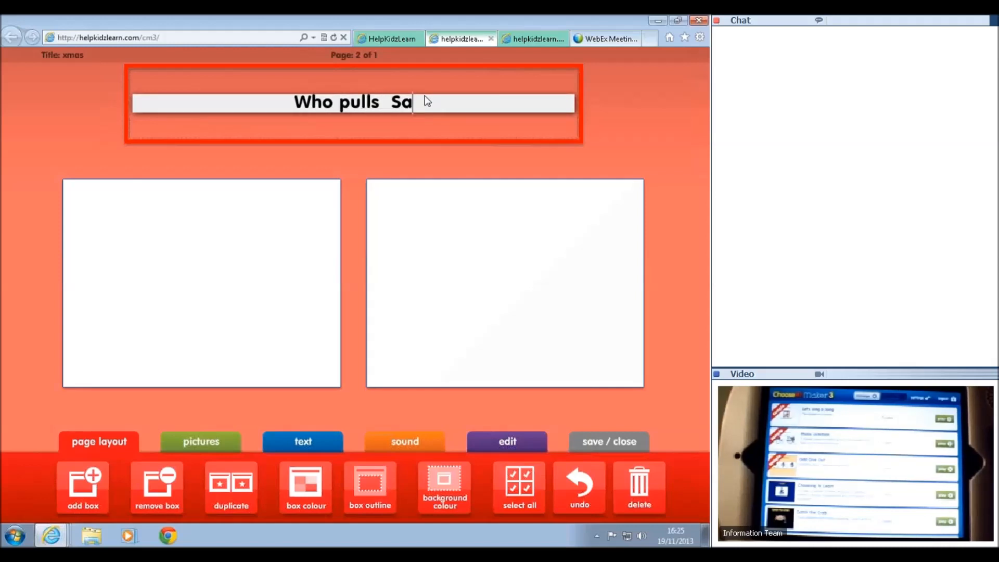
type("nta's")
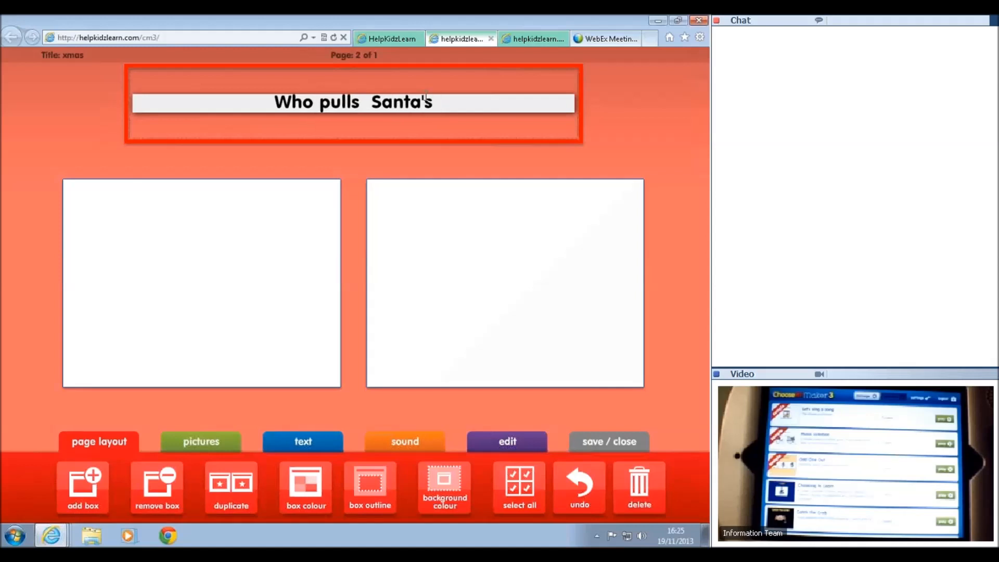
type(" sleigh")
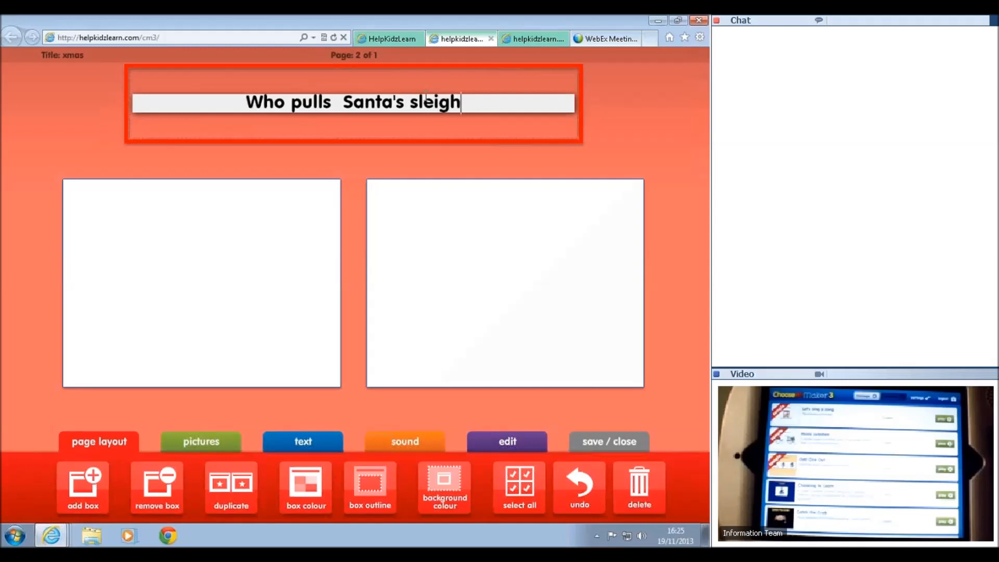
type("?")
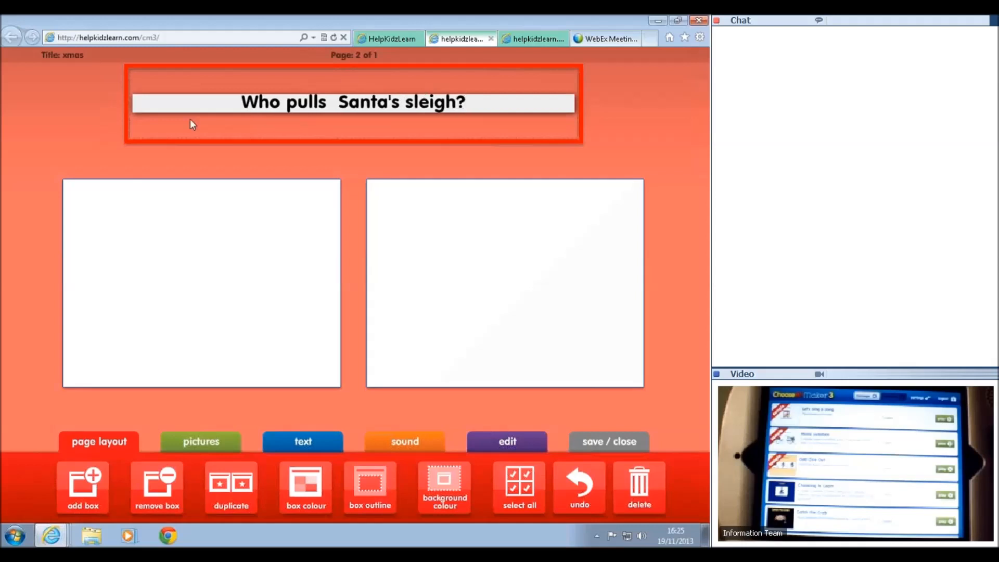
Step: Enlarge the title question's text by three increments and colour it bright yellow
left_click(293, 445)
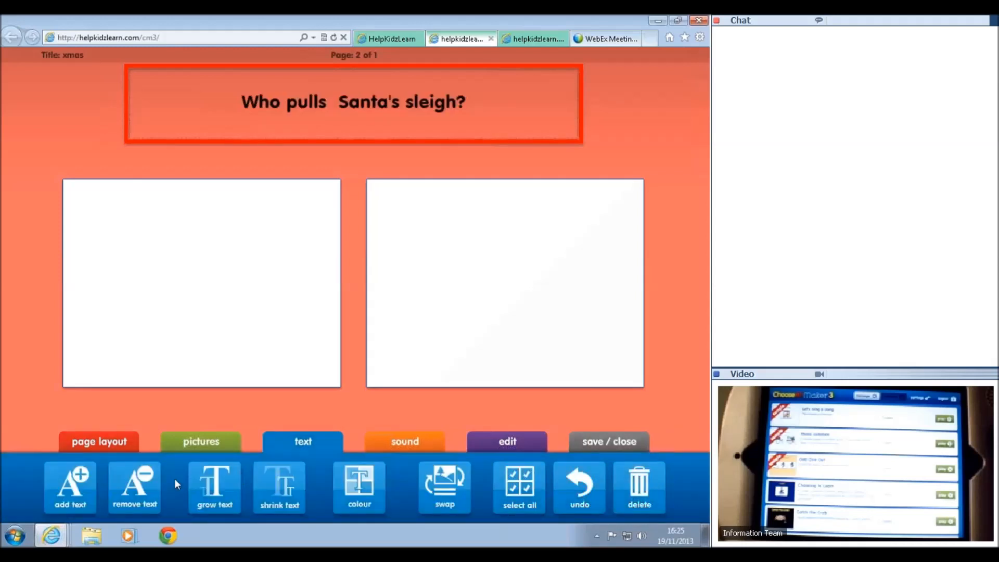
left_click(204, 498)
left_click(211, 491)
left_click(211, 492)
left_click(352, 495)
left_click(270, 296)
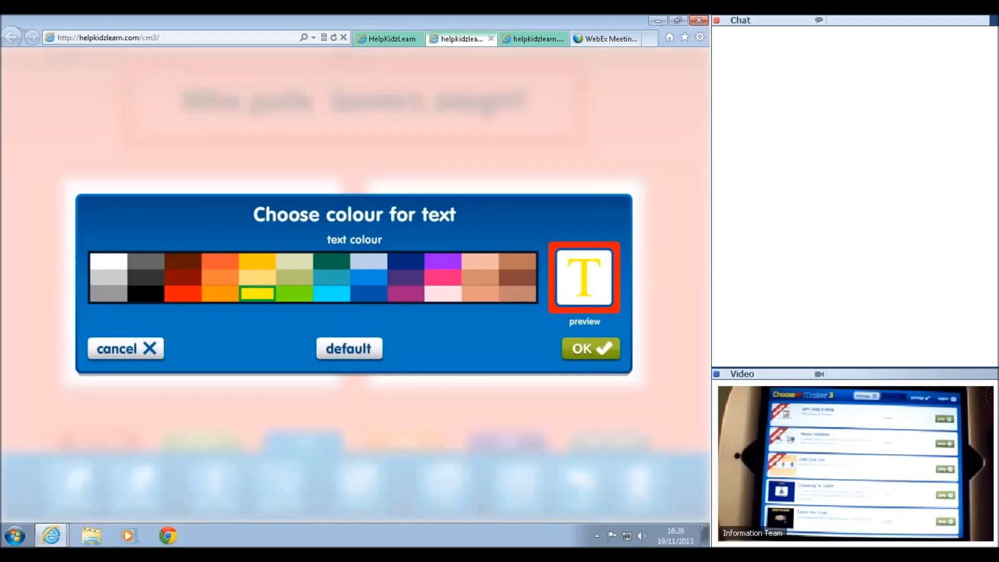
left_click(572, 350)
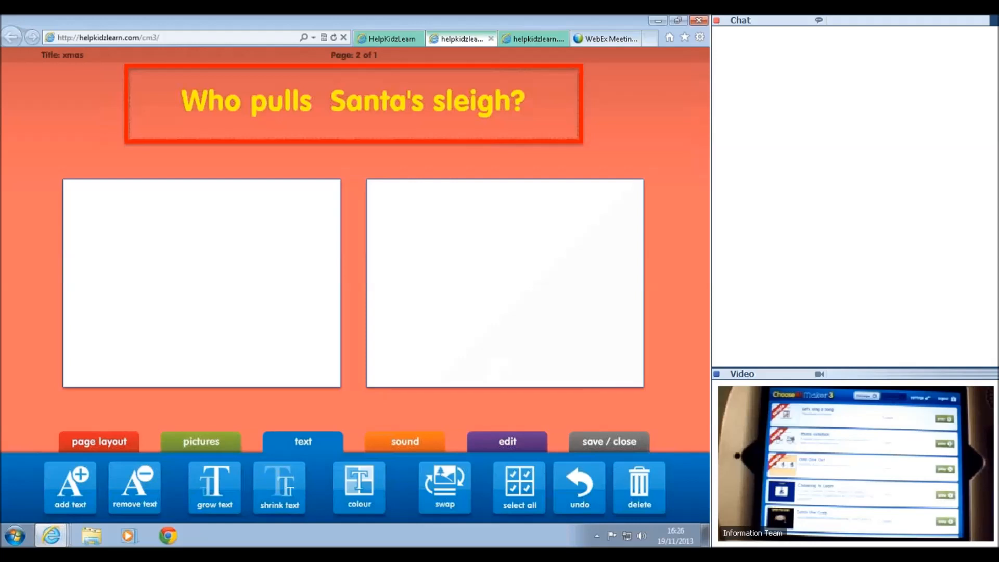
Step: Add a third answer box to the page
left_click(91, 442)
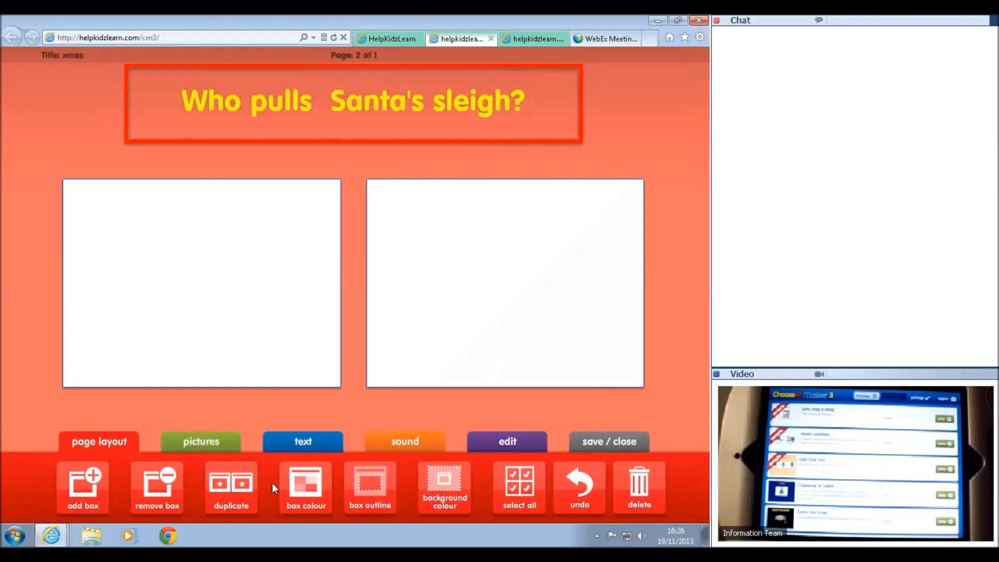
left_click(90, 489)
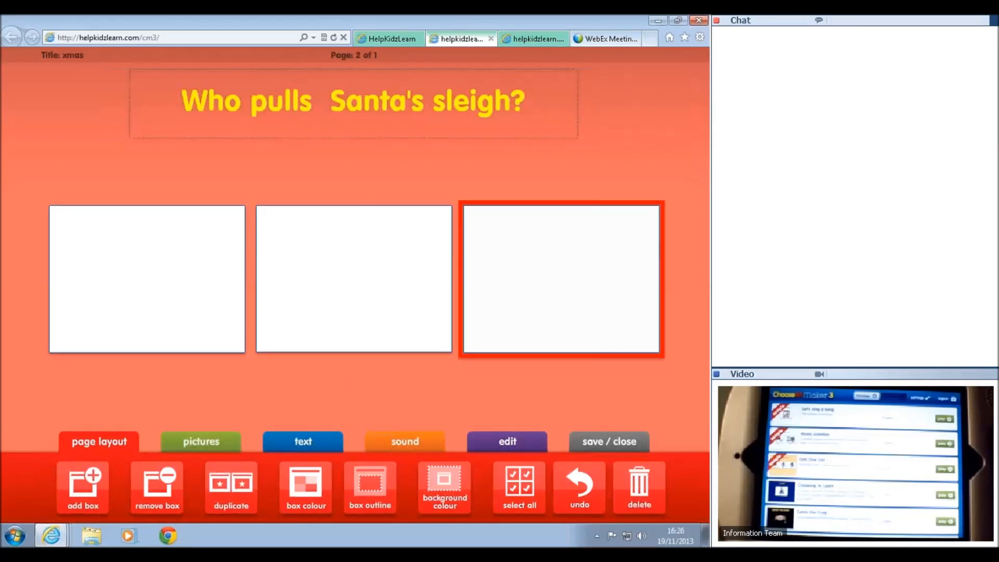
left_click(218, 480)
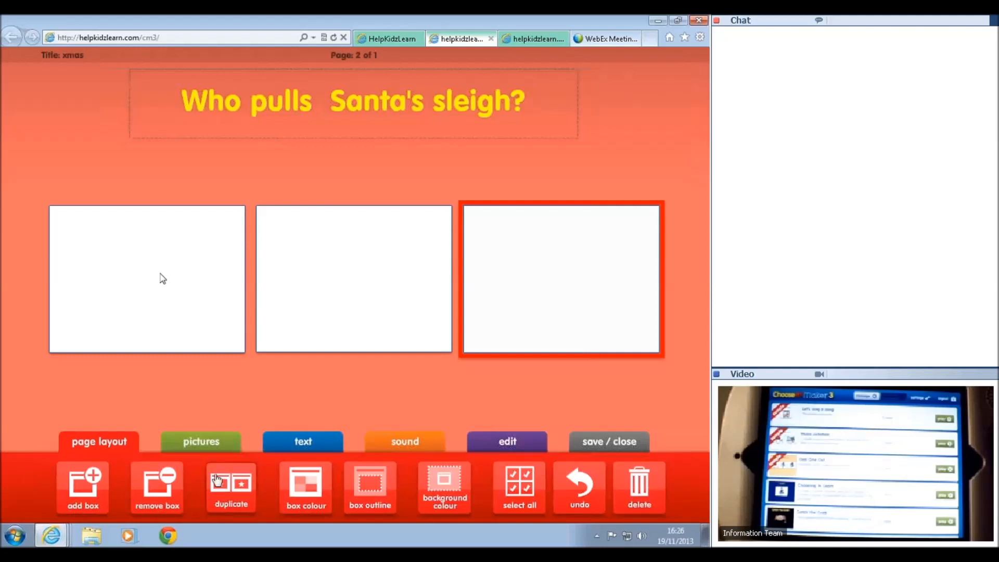
Step: Search the media library for "snowman" and insert the black-hatted snowman with a dark scarf into the newly added box
left_click(187, 442)
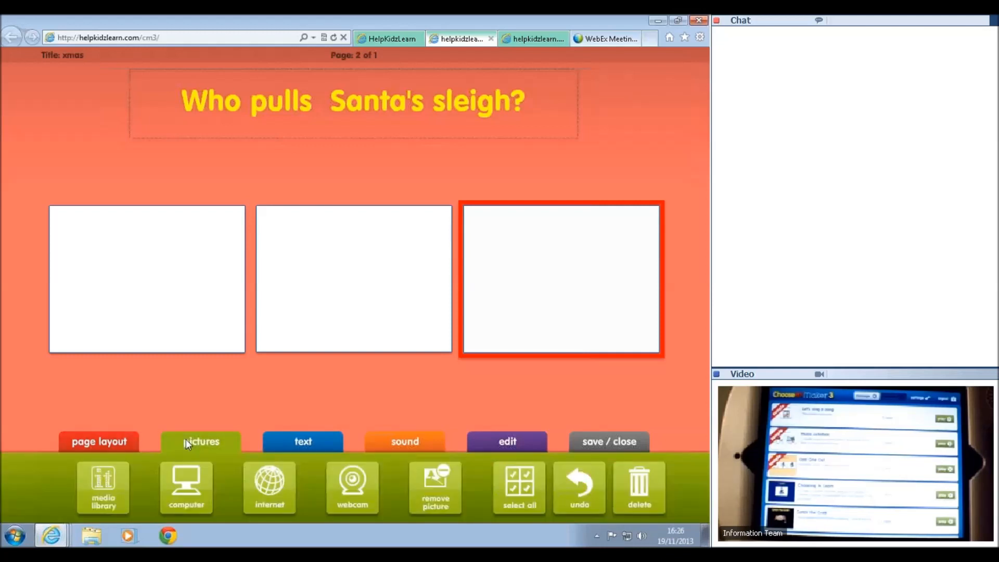
left_click(101, 496)
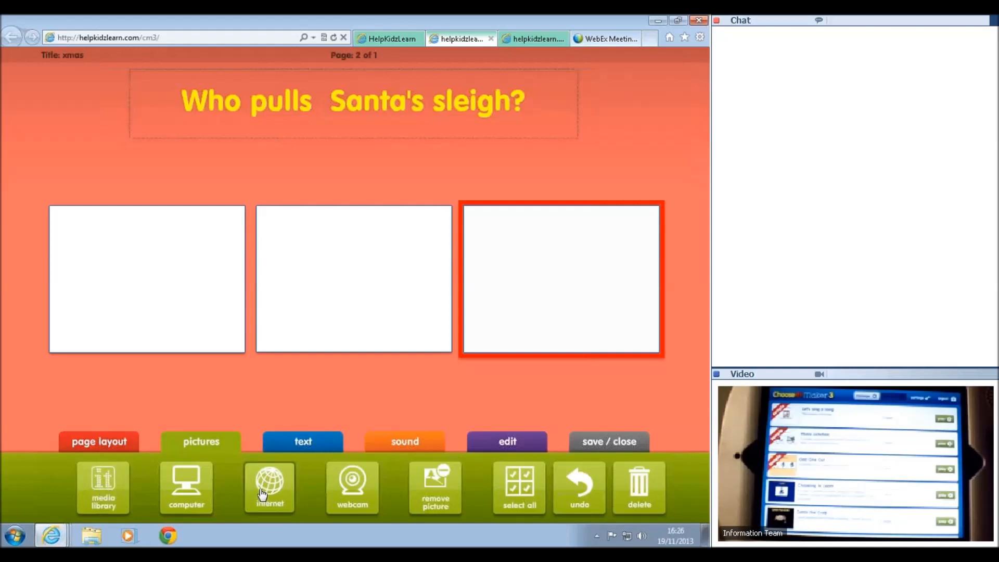
left_click(101, 481)
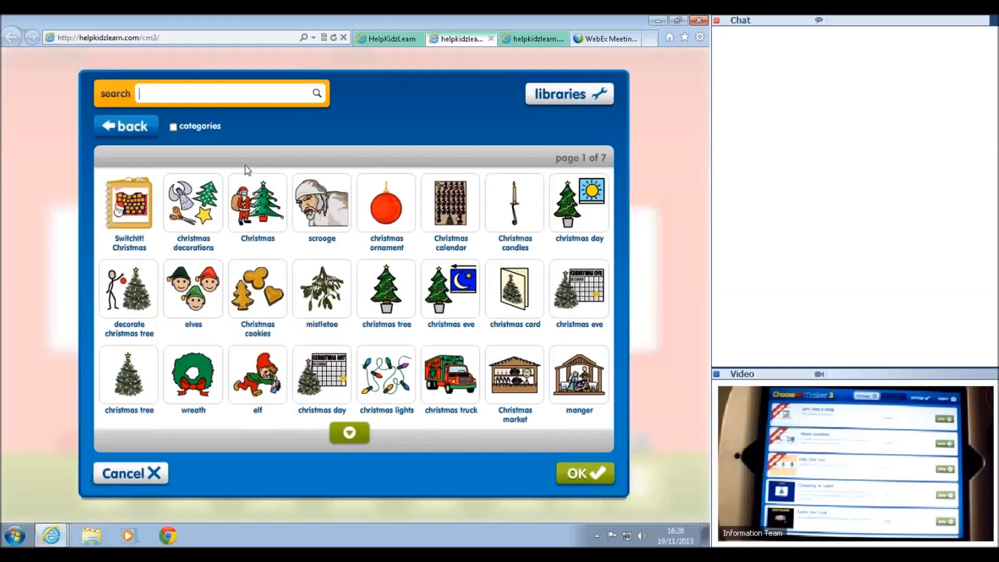
type("snowman")
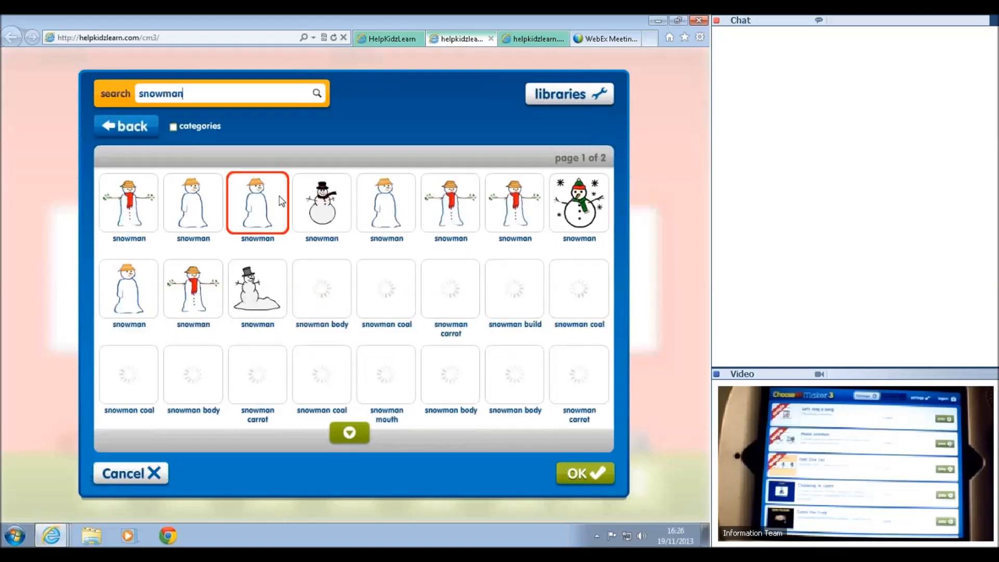
left_click(322, 203)
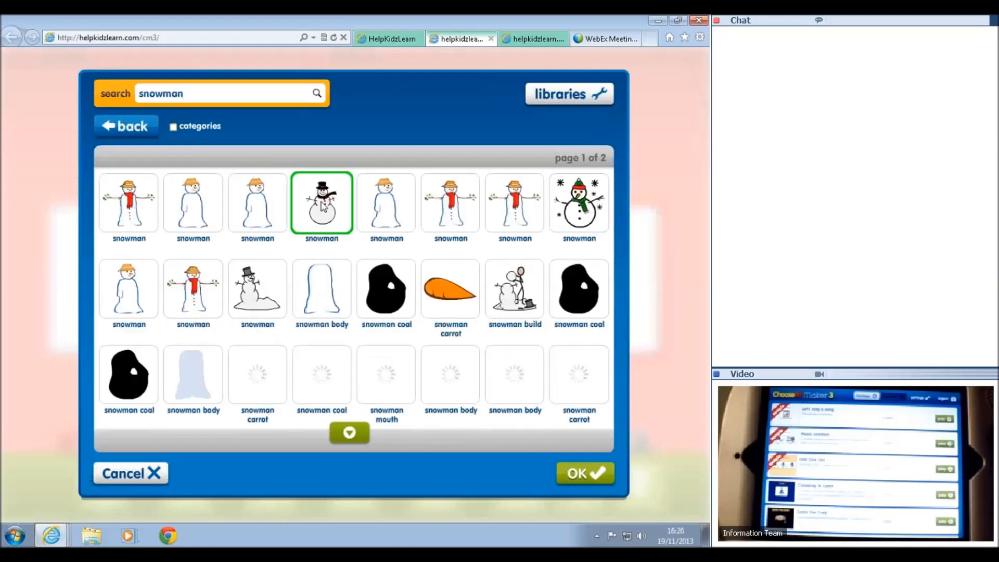
left_click(584, 474)
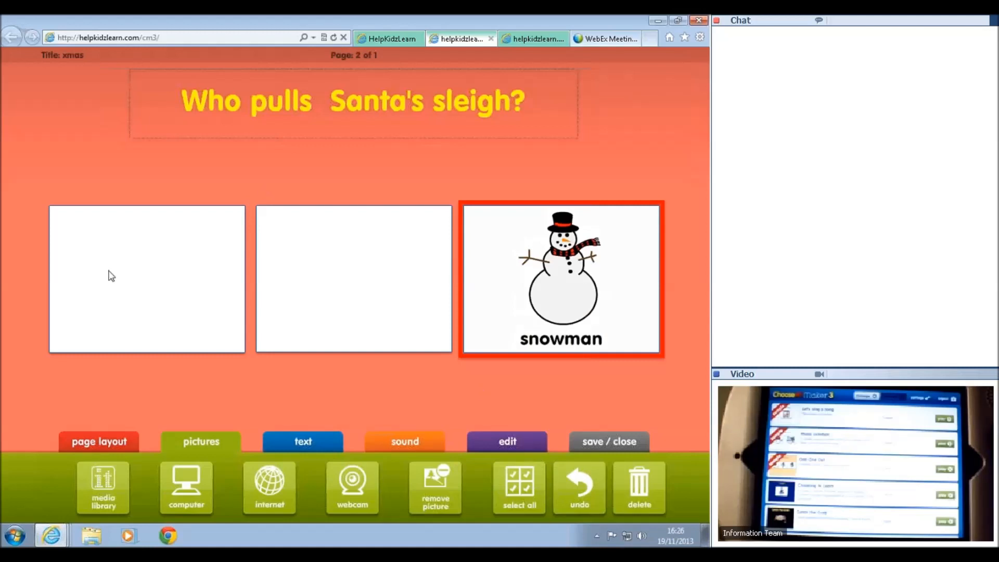
Step: Fill the two empty boxes with the elf and christmas truck from a "christmas" library search, and order the pictures snowman, christmas truck, elf
left_click(413, 337)
left_click(103, 486)
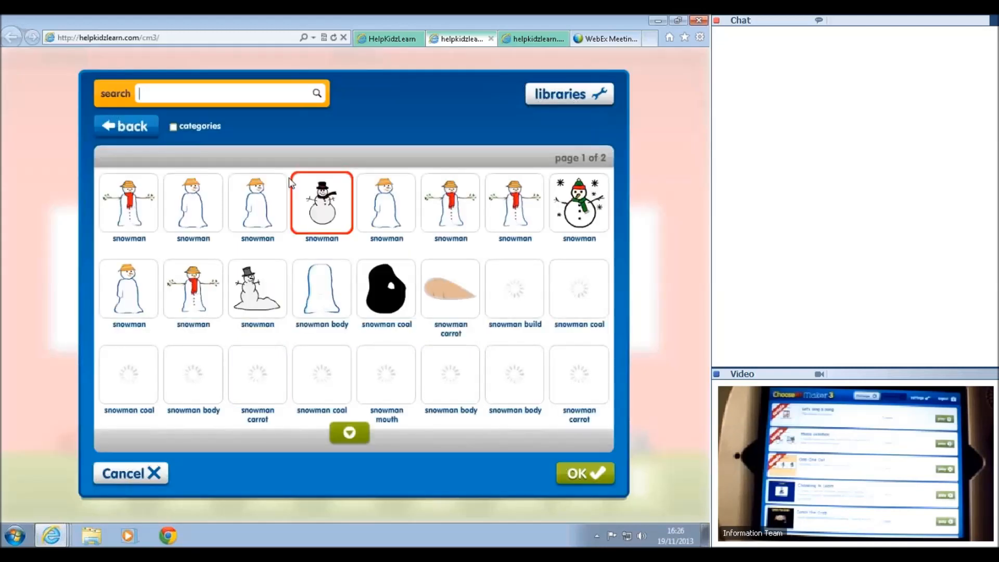
type("c")
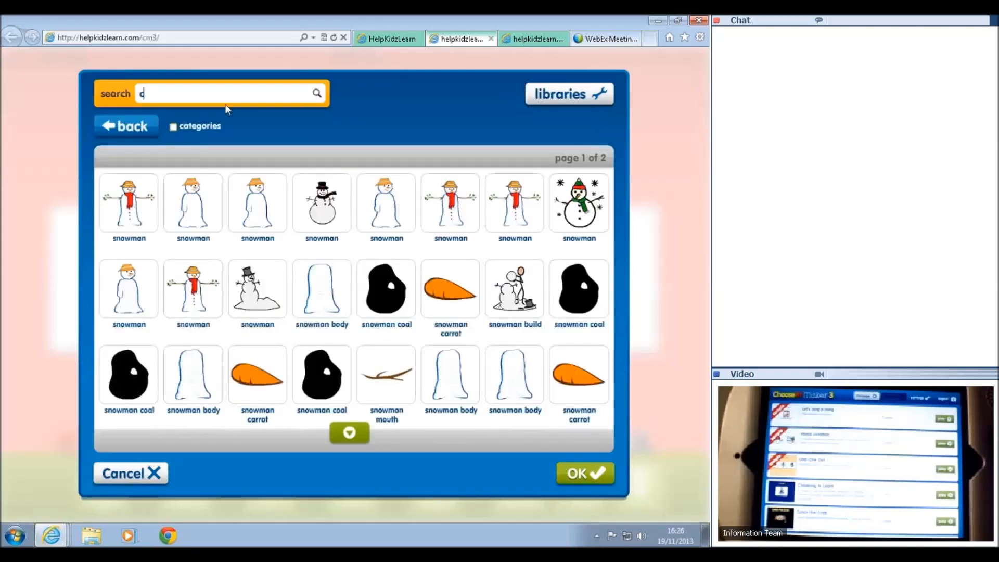
type("hristmas")
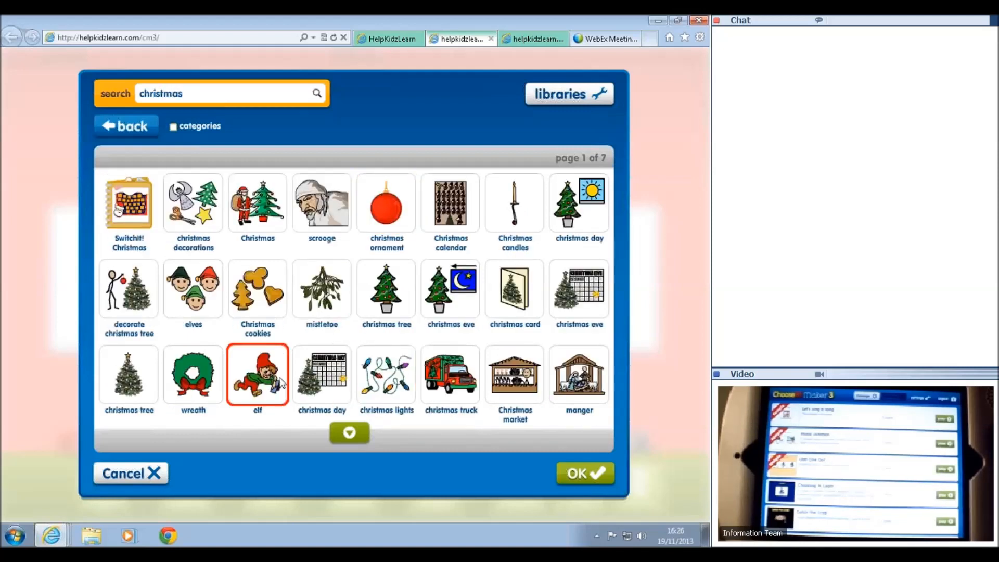
left_click(260, 377)
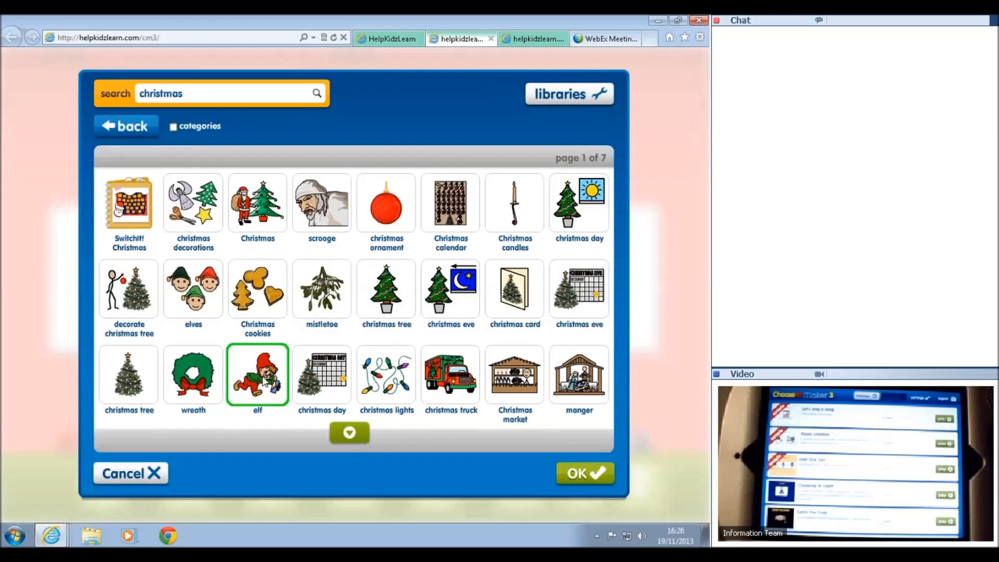
left_click(460, 379)
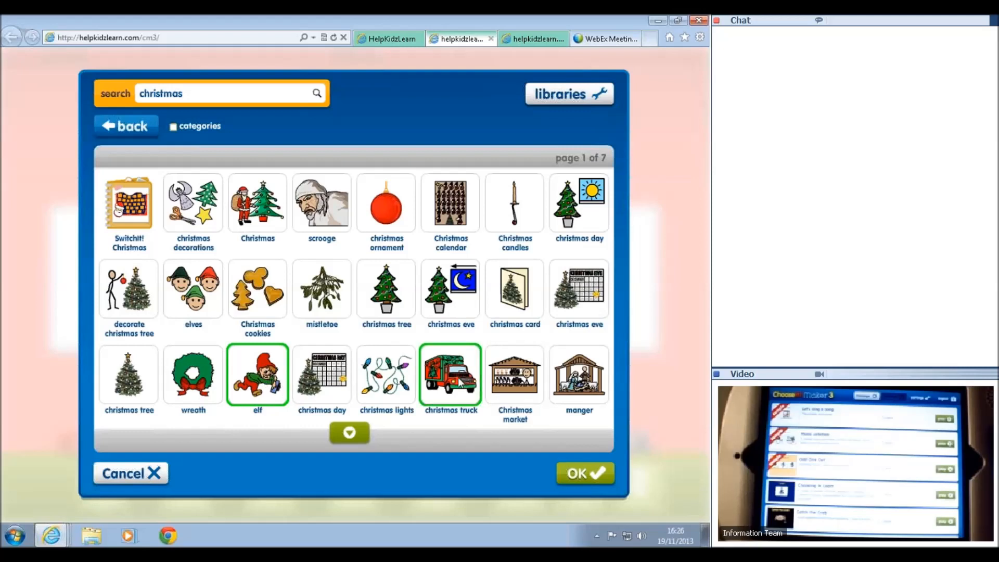
left_click(583, 475)
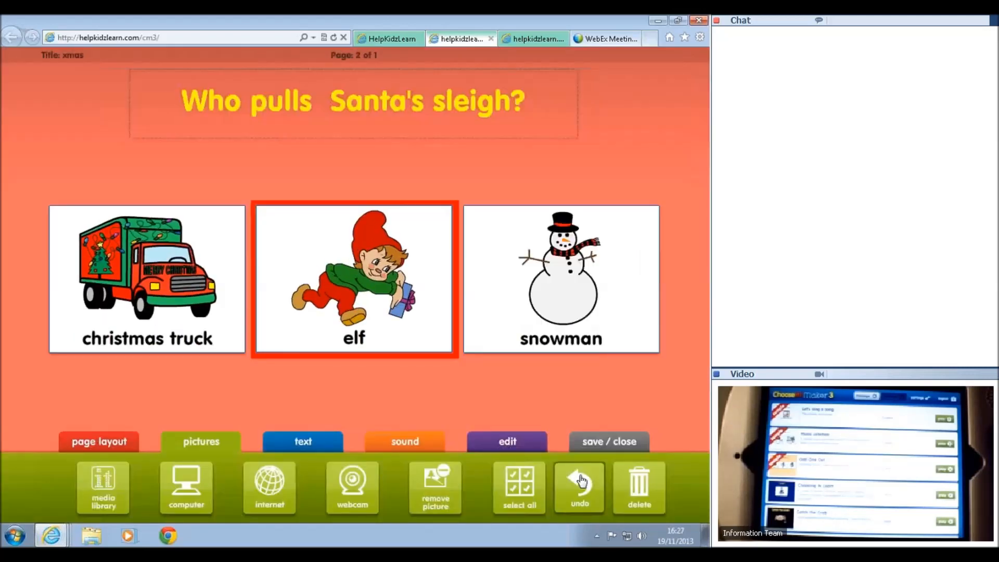
left_click_drag(368, 280, 557, 281)
left_click_drag(188, 283, 411, 285)
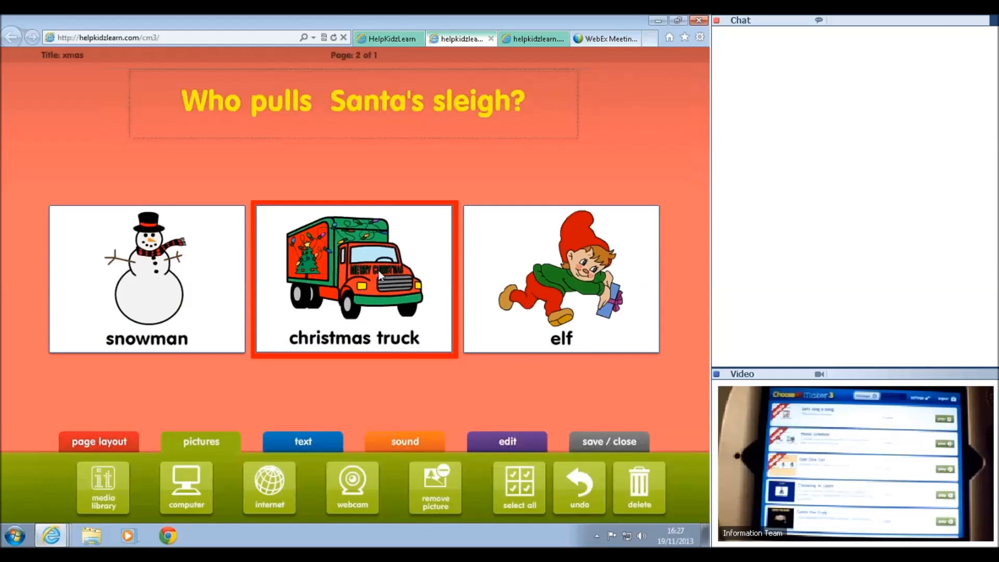
left_click(356, 488)
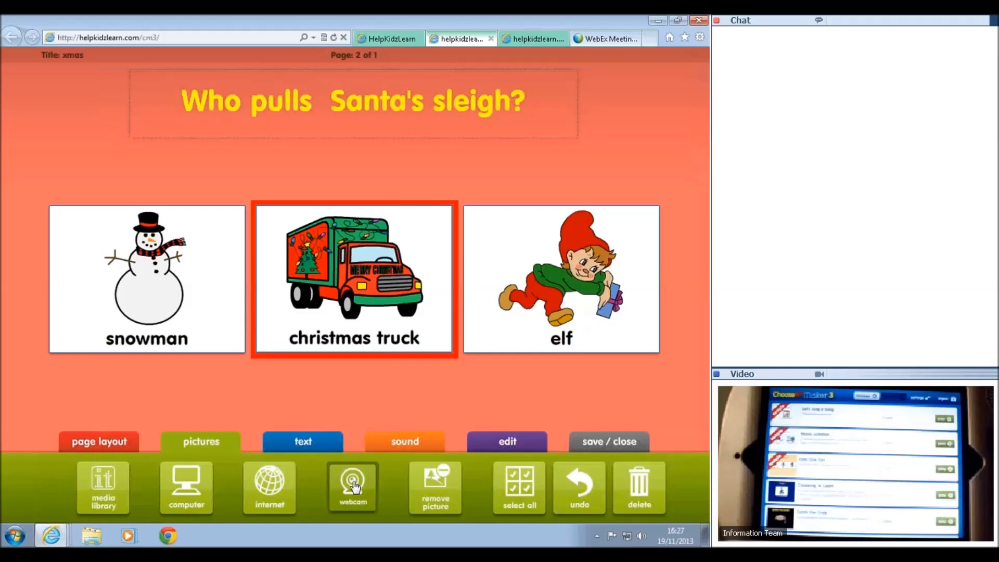
left_click(353, 485)
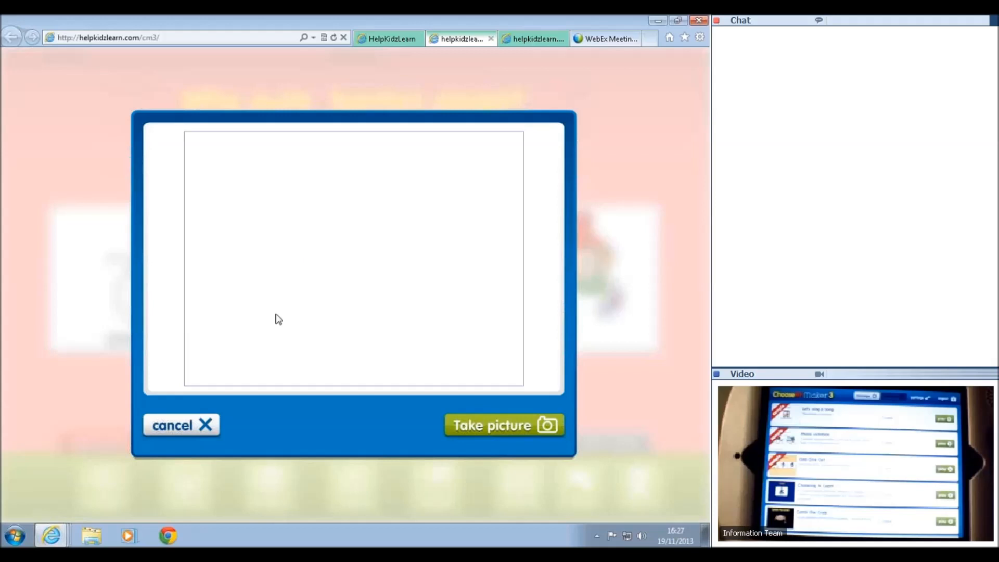
left_click(197, 429)
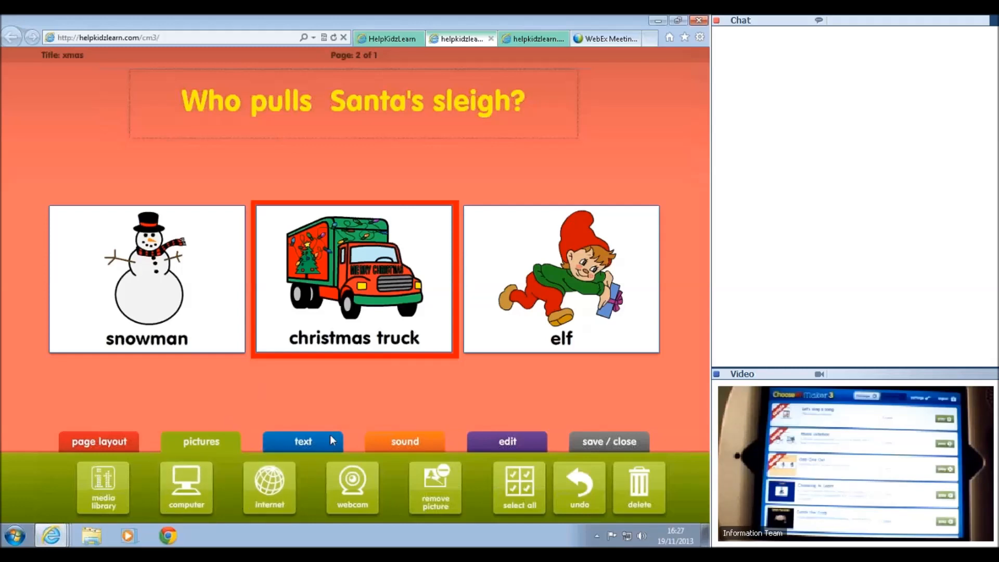
Step: Record a microphone auditory prompt for the snowman box, play it back and accept the recording
left_click(390, 444)
left_click(146, 272)
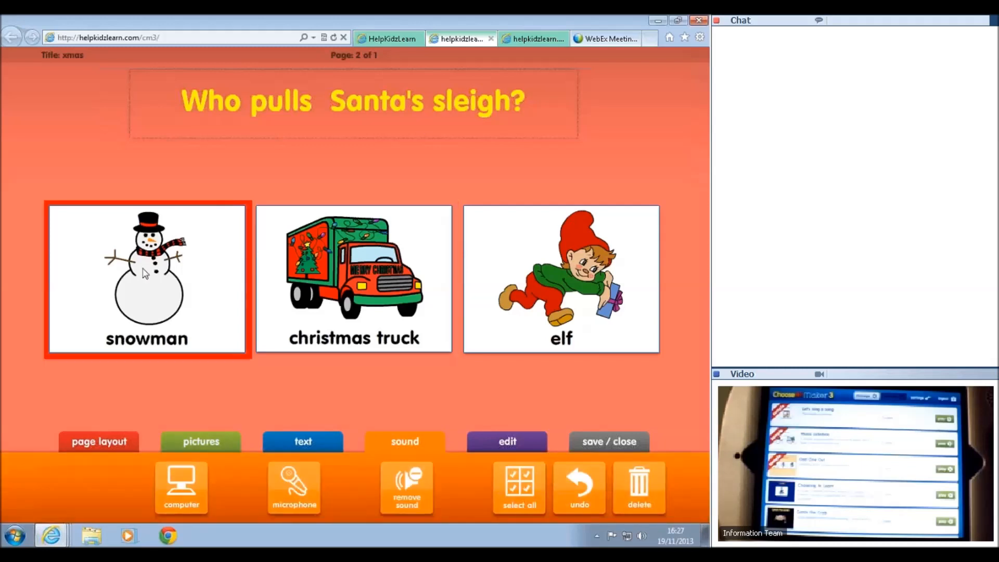
left_click(295, 489)
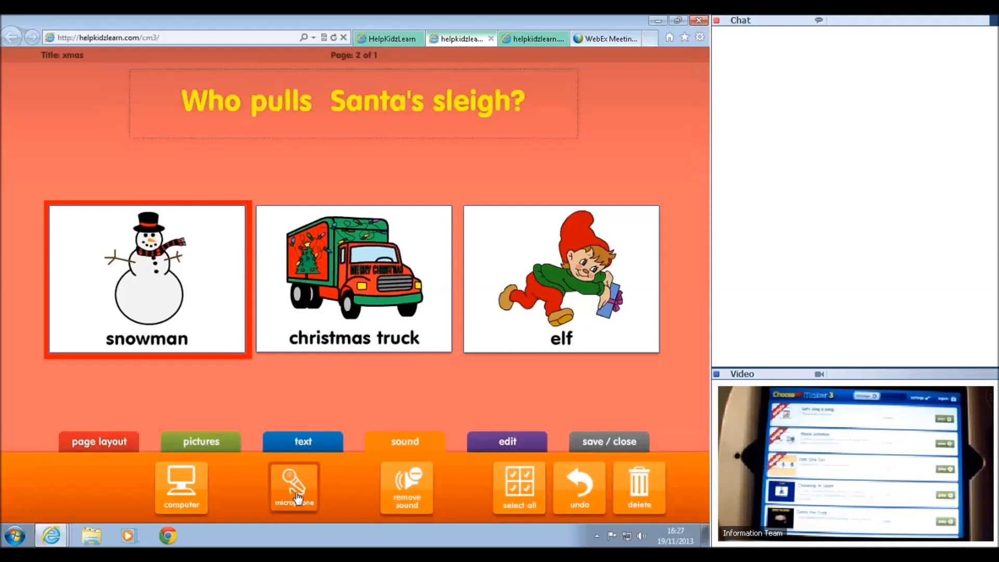
left_click(306, 304)
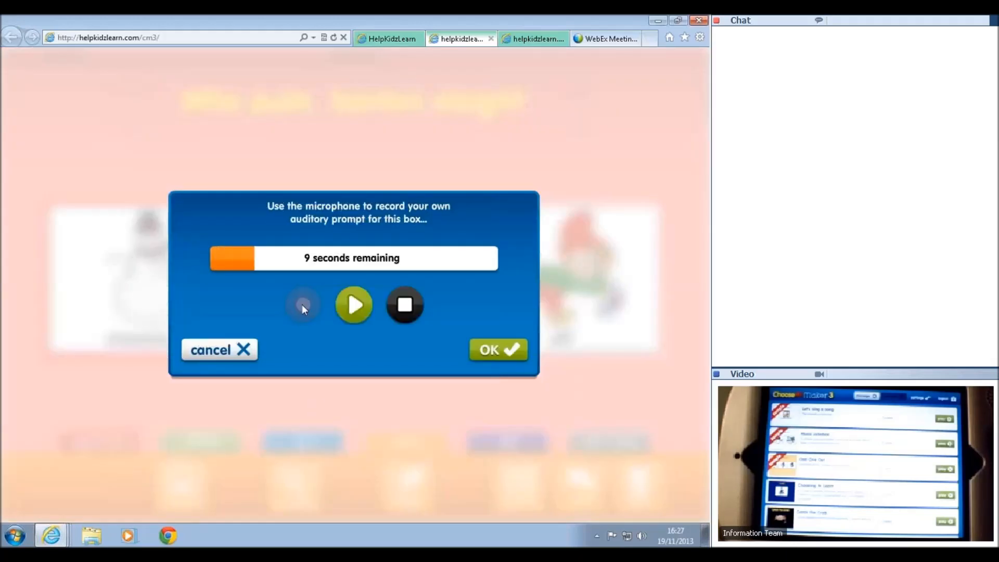
left_click(354, 305)
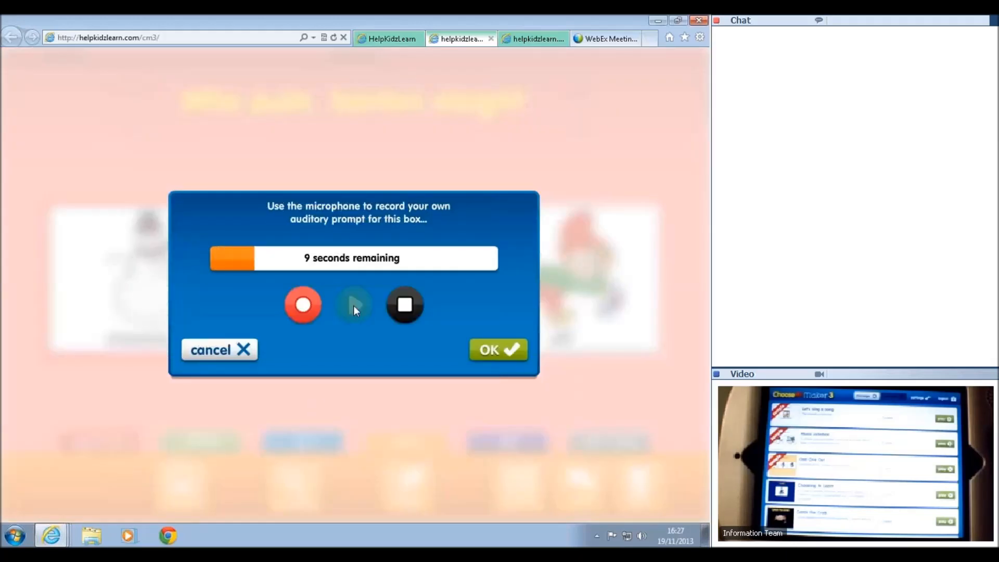
left_click(497, 351)
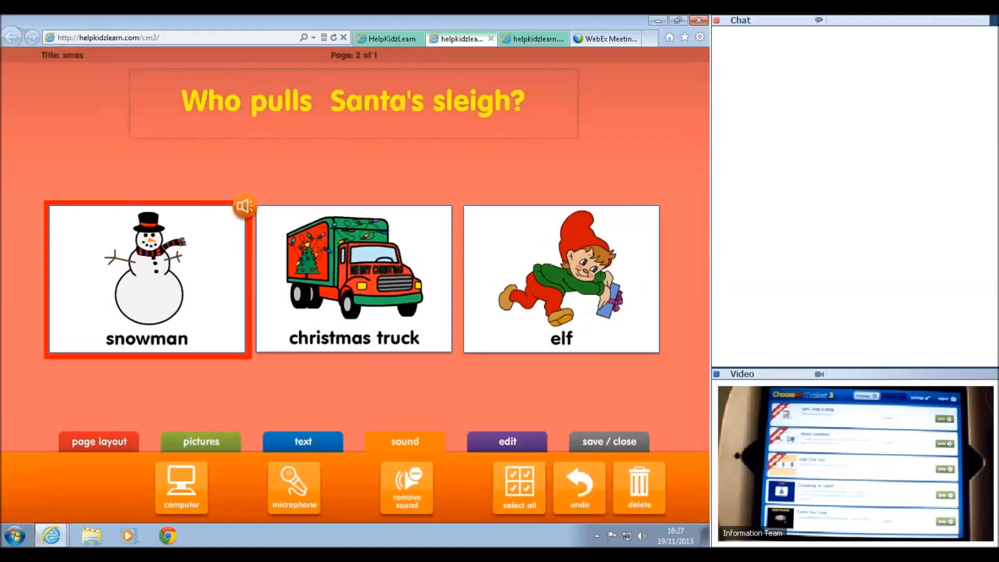
Step: Record a microphone auditory prompt for the christmas truck box, play it back and accept the recording
left_click(353, 324)
left_click(297, 501)
left_click(301, 306)
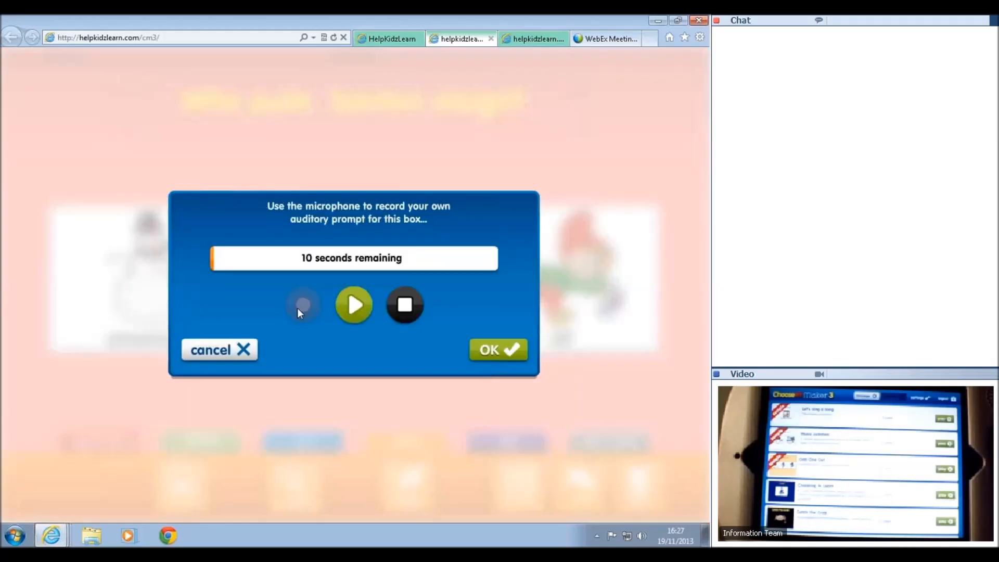
left_click(360, 313)
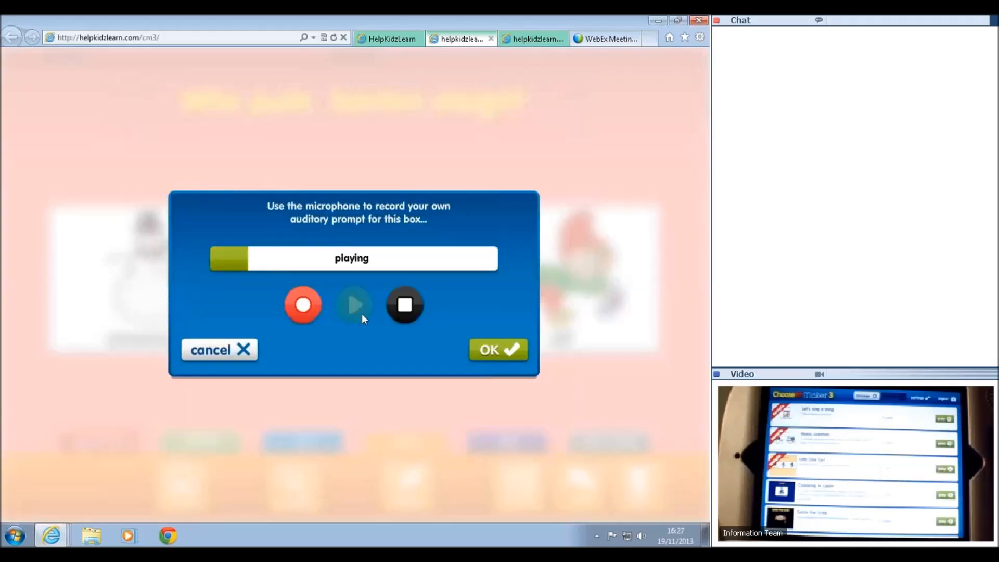
left_click(491, 351)
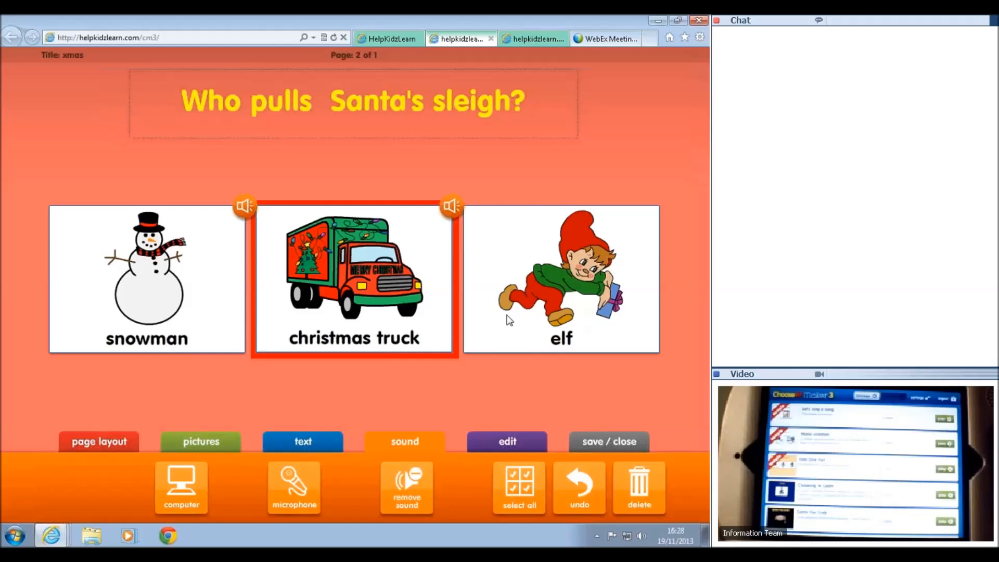
Step: Add a fourth answer box to the page
left_click(510, 320)
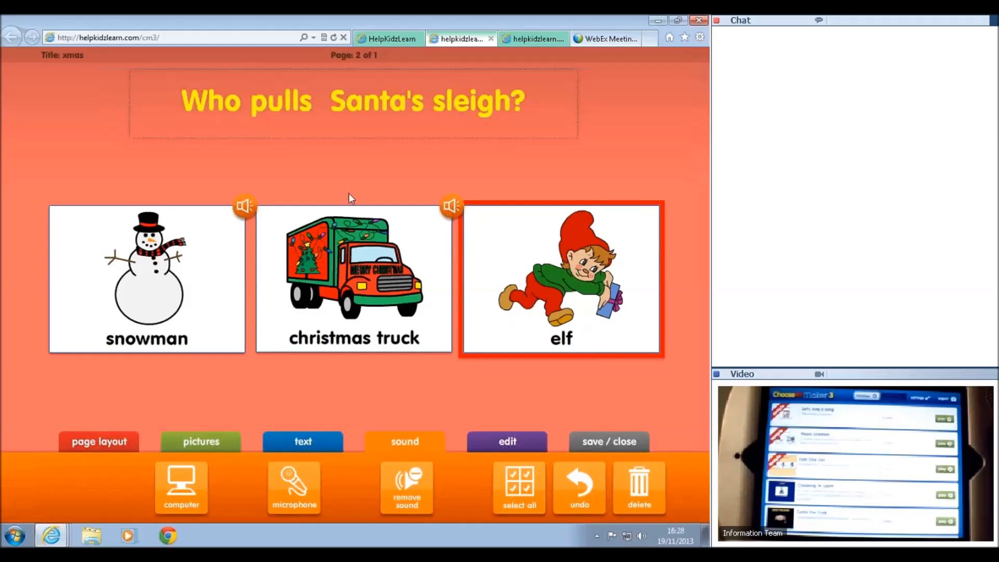
left_click(101, 443)
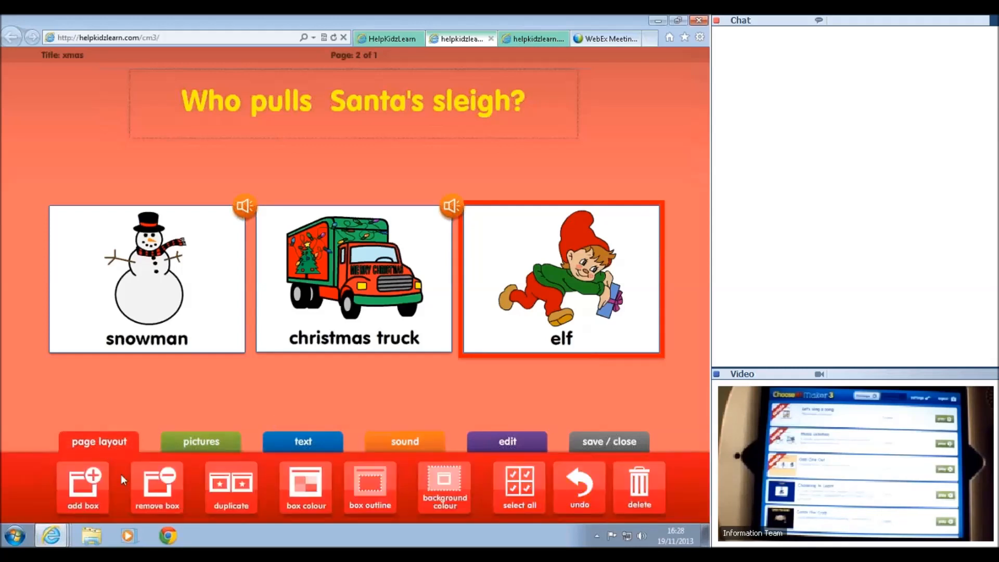
left_click(73, 497)
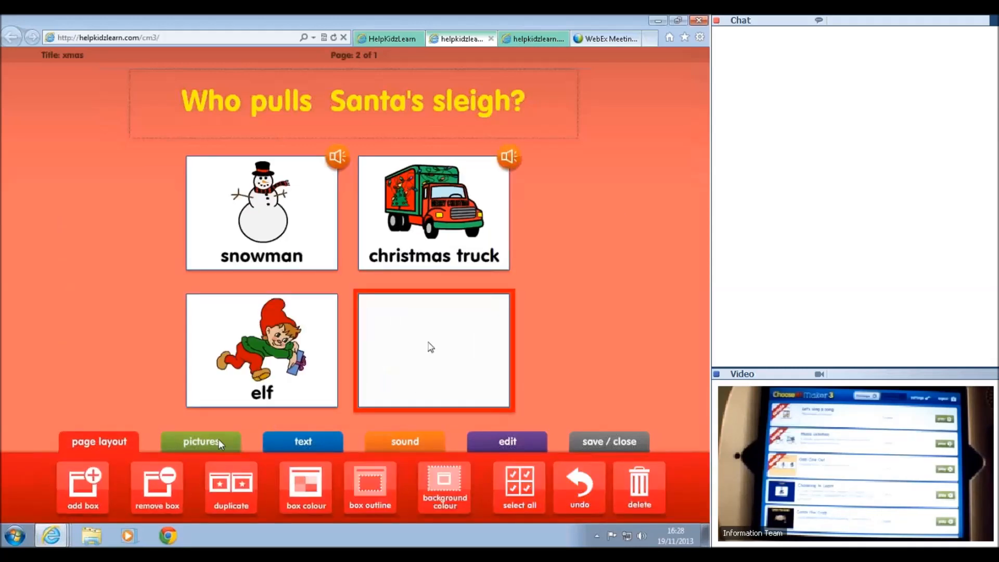
Step: Search the media library for "rudolf" and "rein", and insert the rudolph the red nosed reindeer picture into the empty box
left_click(220, 444)
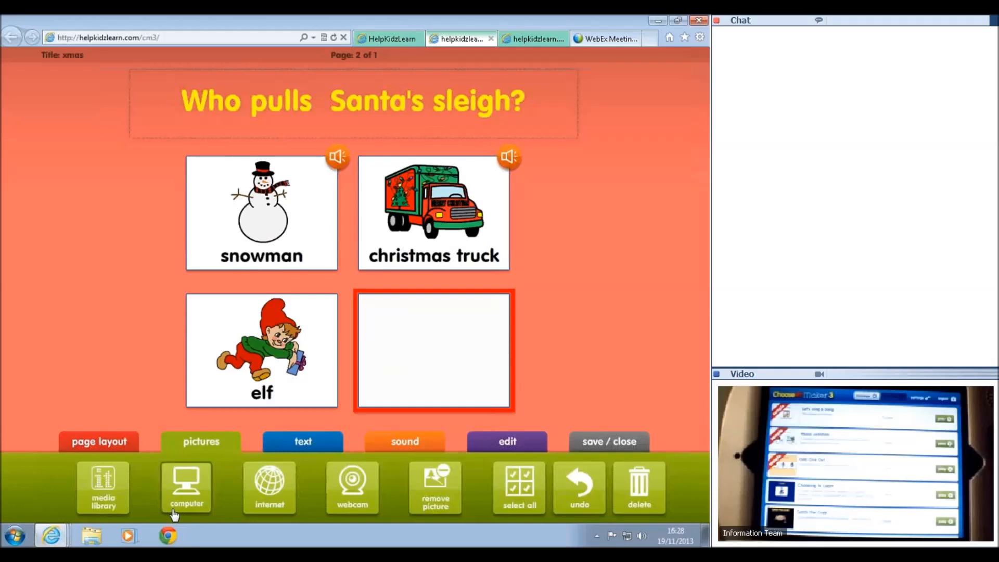
left_click(109, 491)
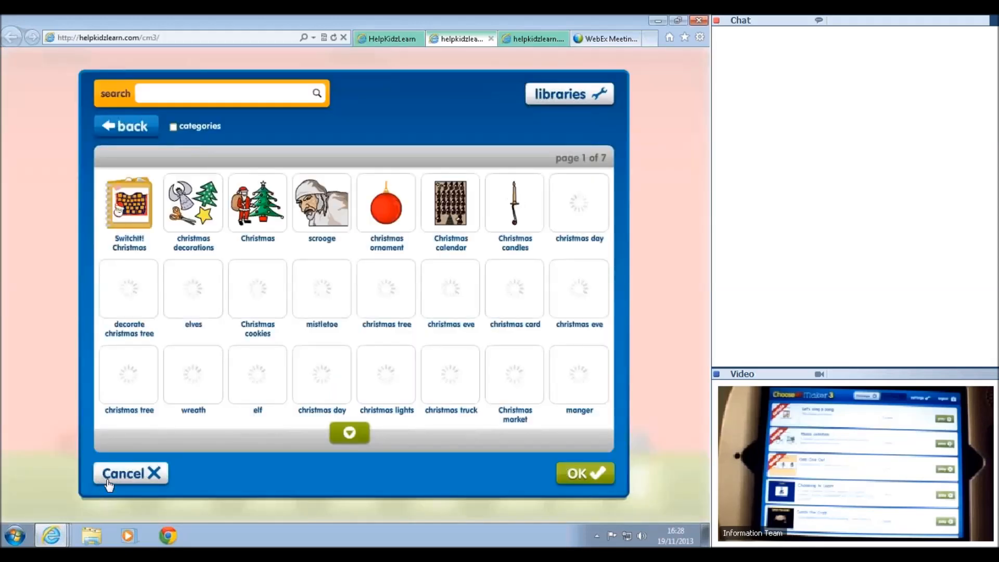
type("rudolf")
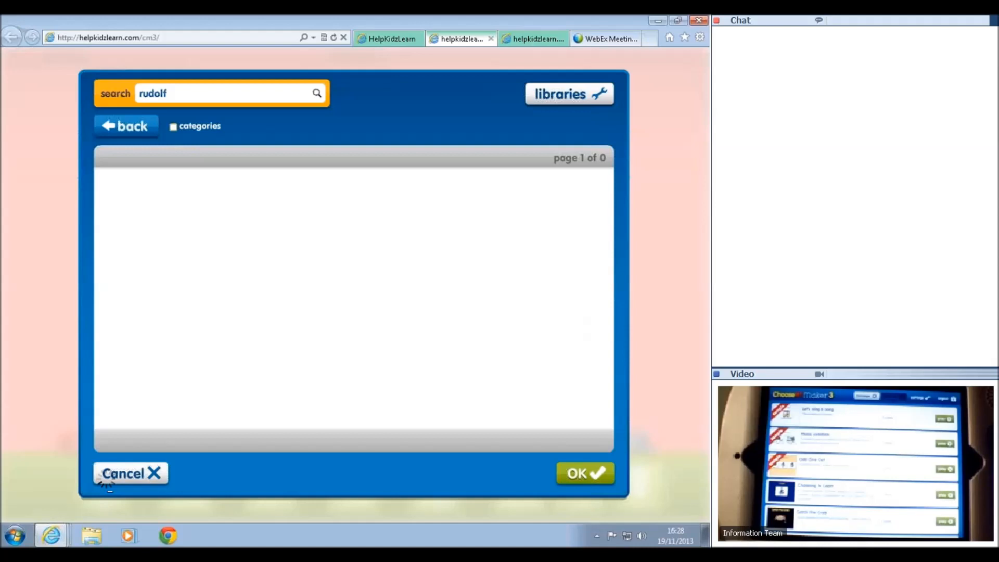
key("BackSpace")
key("BackSpace")
key("BackSpace")
key("BackSpace")
key("BackSpace")
type("ein")
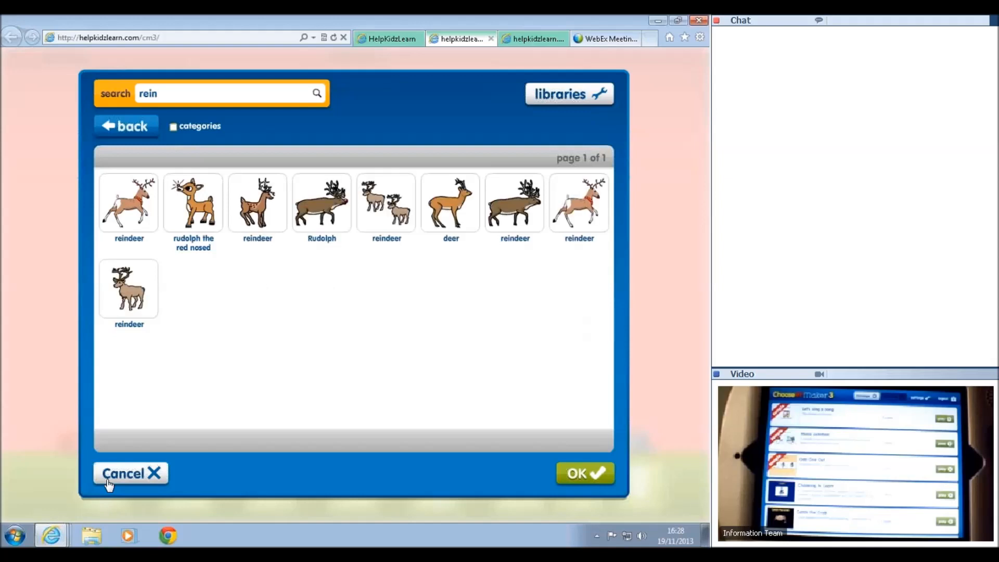
left_click(201, 228)
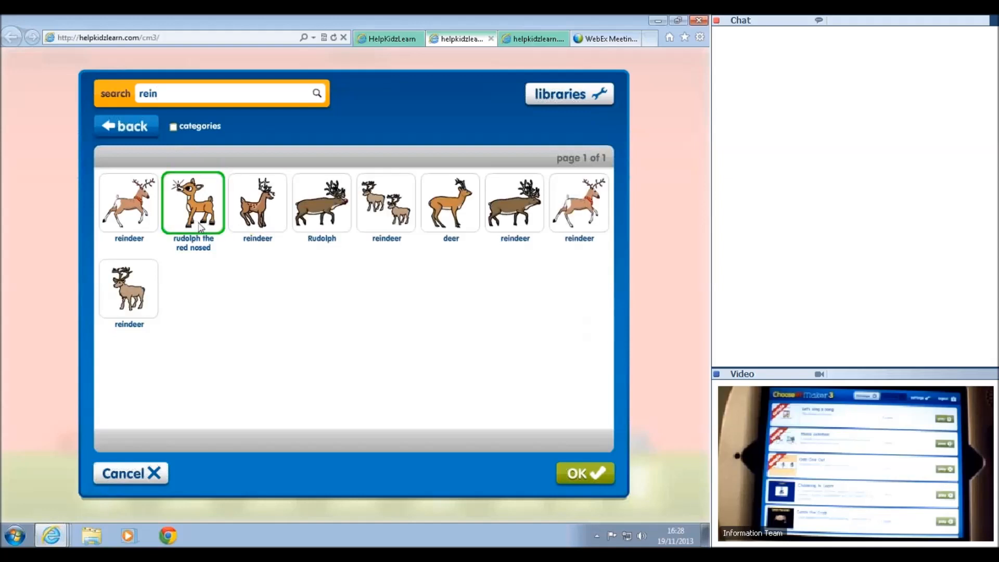
left_click(586, 473)
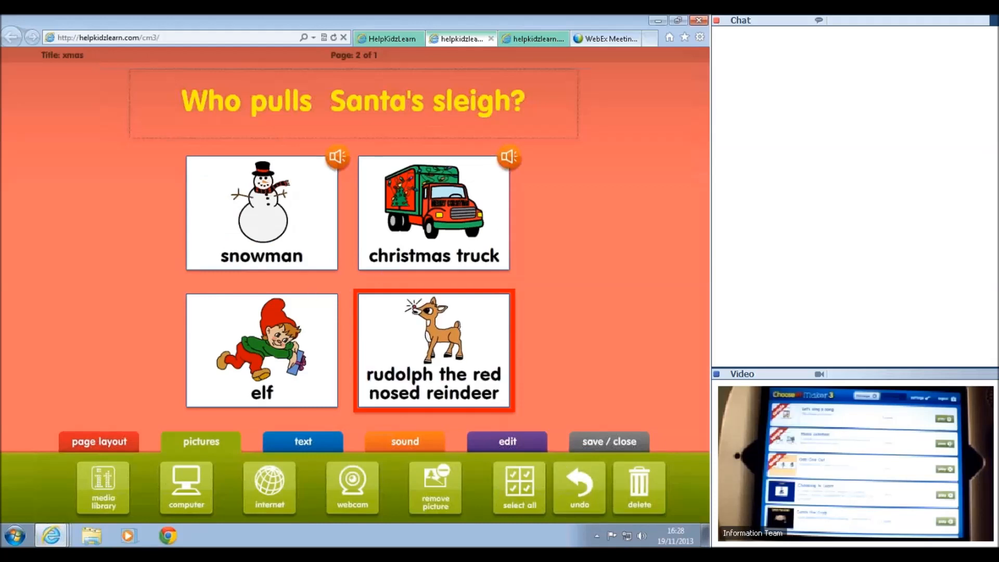
Step: Record a microphone auditory prompt for the elf box, play it back and accept the recording
left_click(336, 411)
left_click(414, 440)
left_click(294, 487)
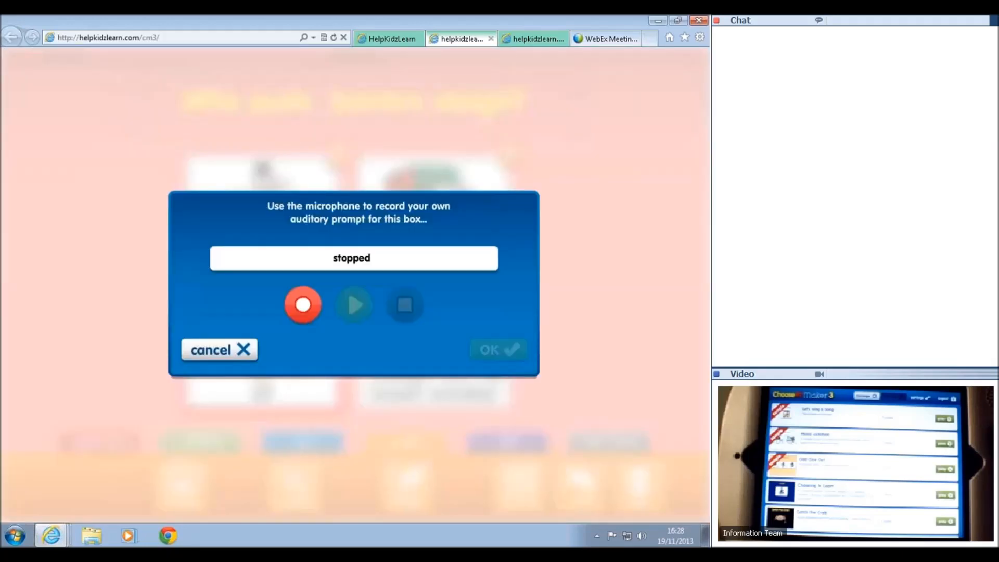
left_click(311, 307)
left_click(351, 307)
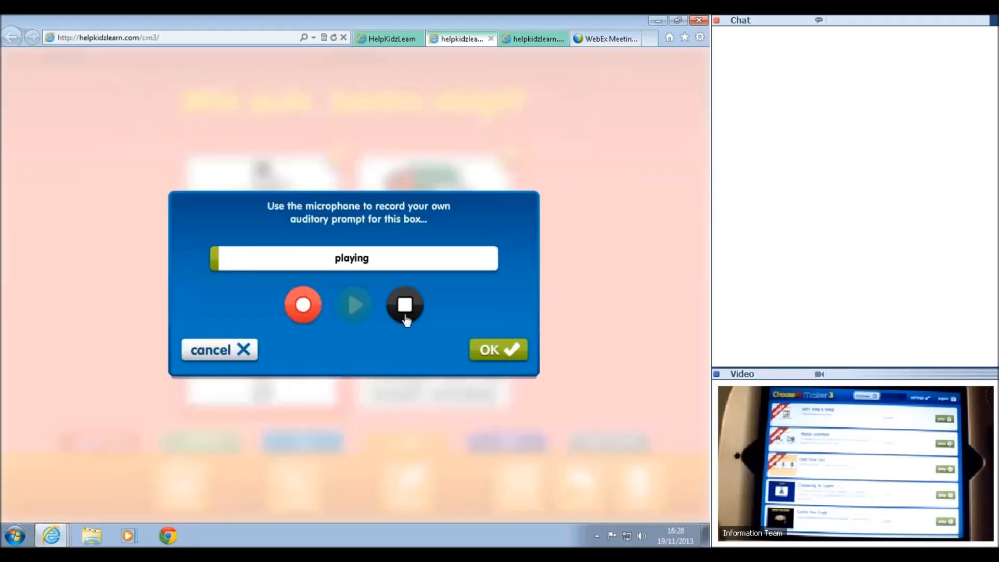
left_click(485, 352)
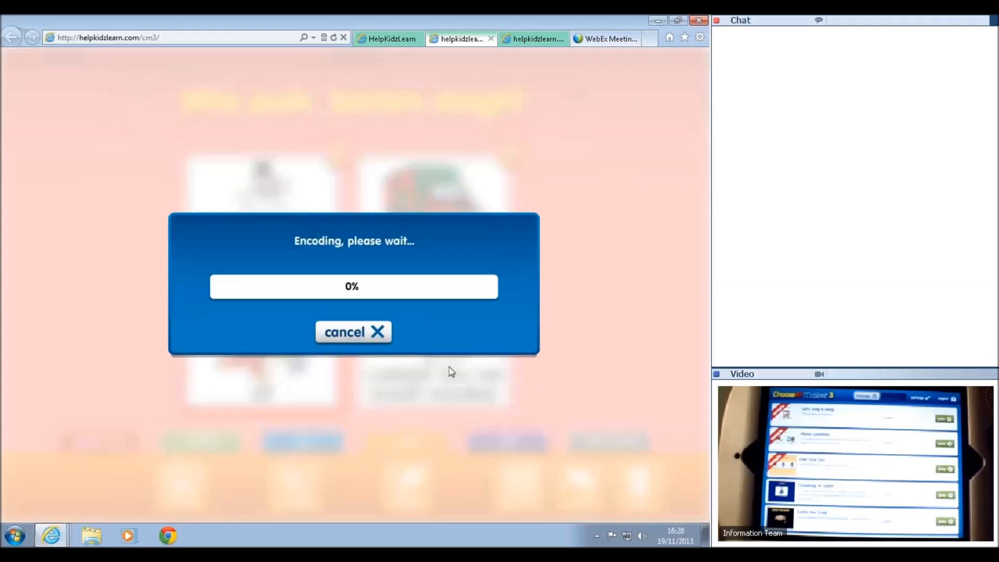
Step: Record a microphone auditory prompt for the rudolph the red nosed reindeer box and accept the recording
left_click(414, 354)
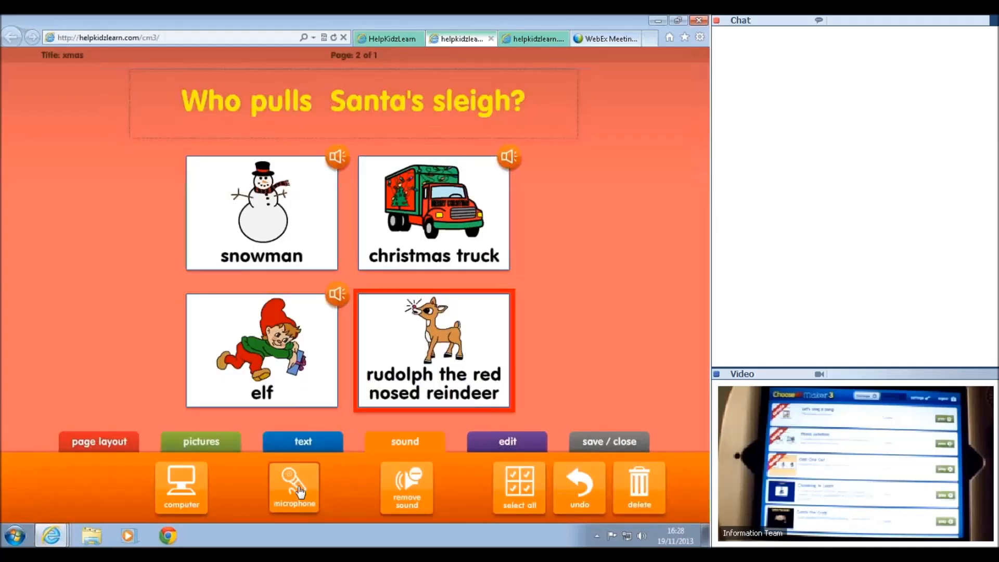
left_click(294, 487)
left_click(303, 304)
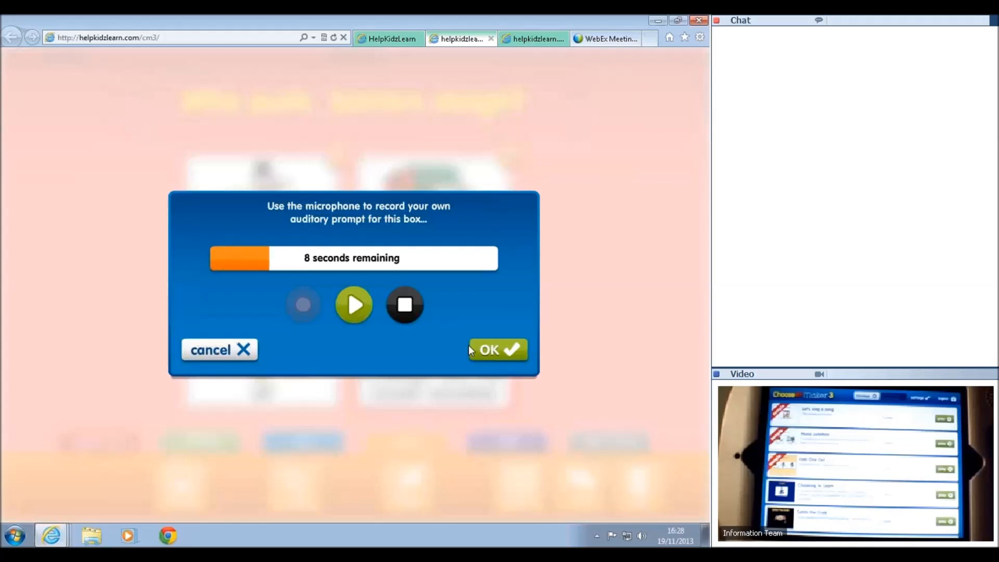
left_click(482, 348)
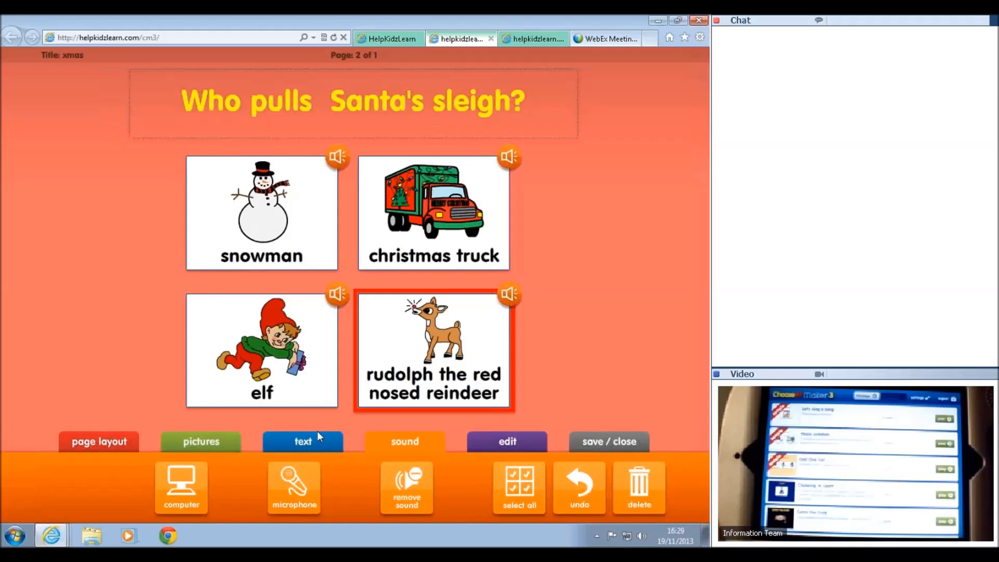
Step: Mark the rudolph the red nosed reindeer box as the correct answer and finish the page
left_click(609, 444)
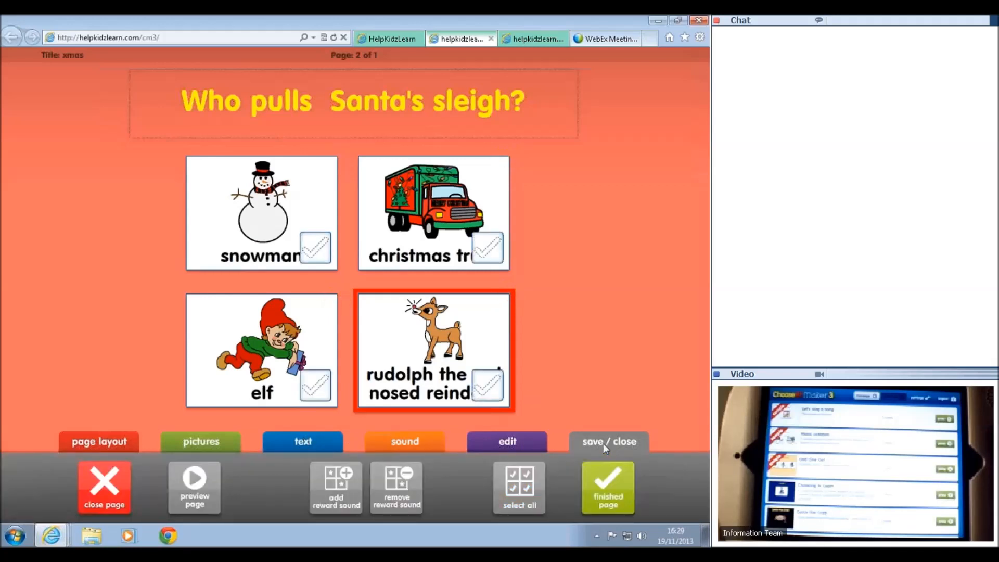
left_click(489, 397)
left_click(335, 489)
left_click(612, 497)
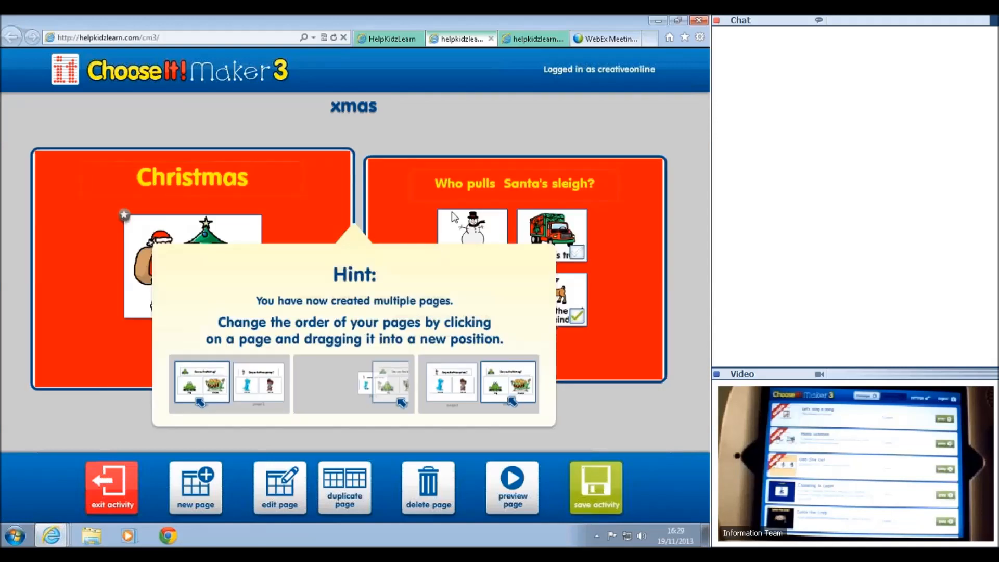
Step: Dismiss the page-order hint, and move the Santa's sleigh page ahead of the Christmas page and back to second place
left_click(392, 129)
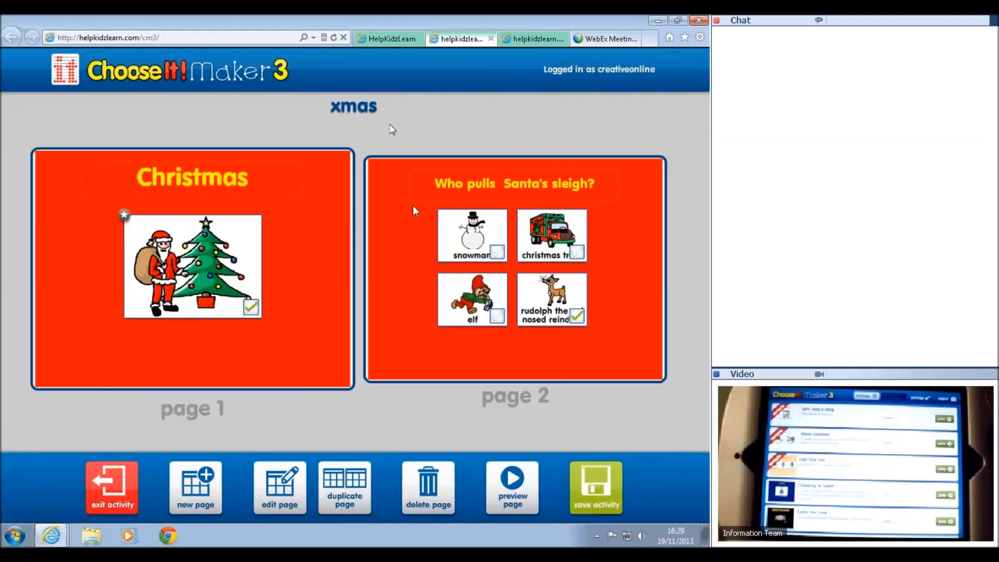
left_click_drag(411, 237, 73, 244)
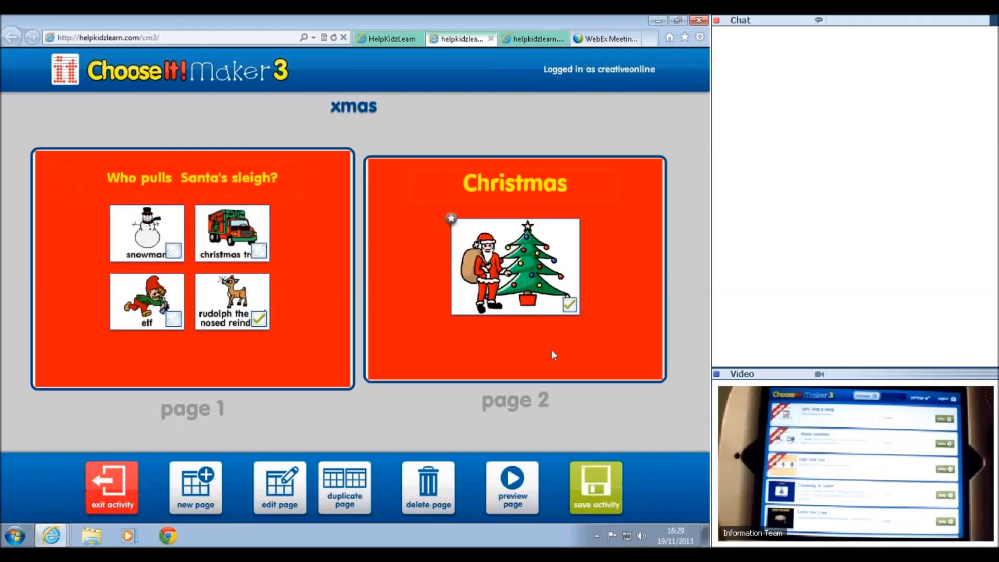
left_click_drag(502, 330, 332, 317)
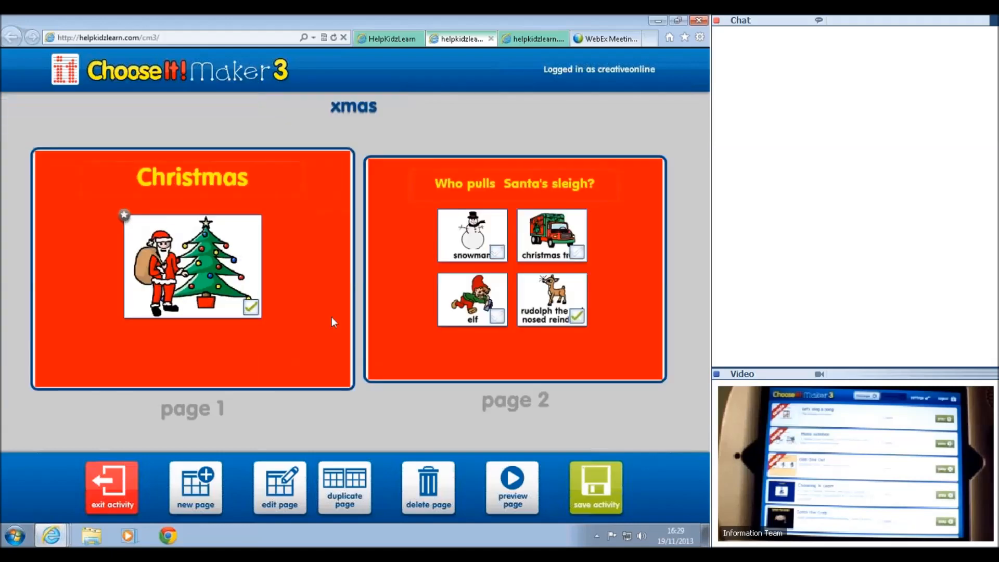
Step: Save the xmas activity
left_click(593, 491)
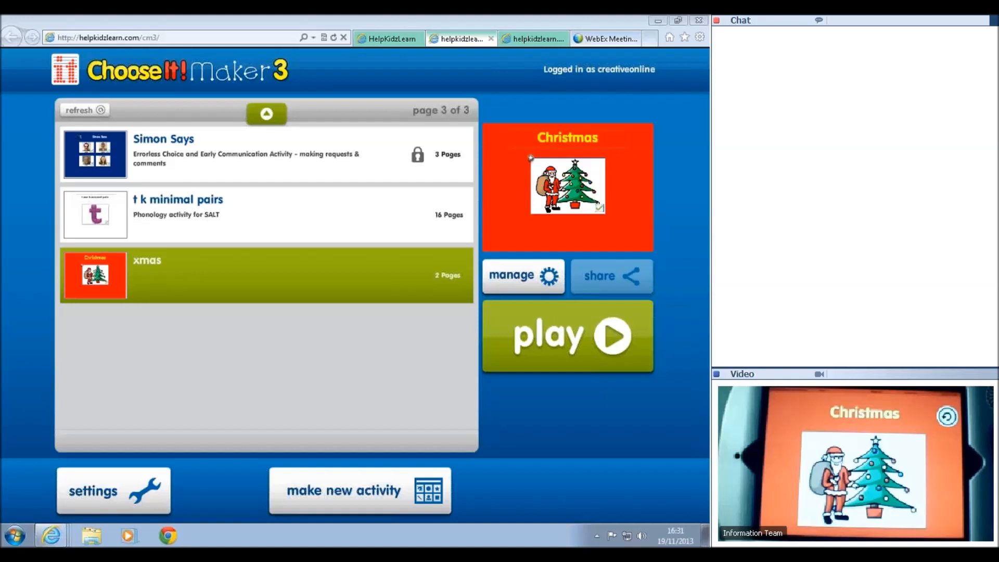
Step: Set the access method for selecting choices to Eye Gaze in the settings
left_click(119, 492)
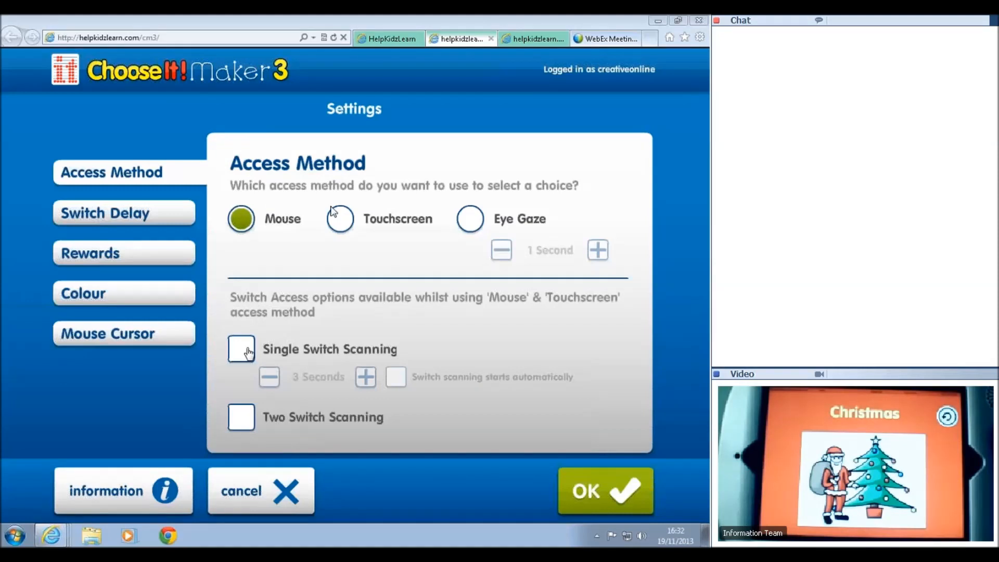
left_click(473, 228)
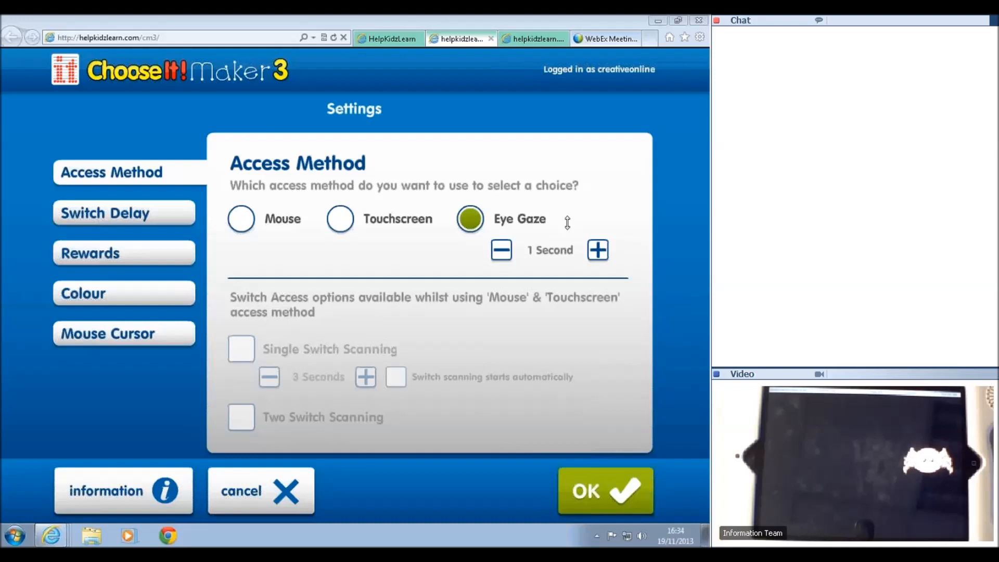
Step: Switch to the HelpKidzLearn page already open in the browser
left_click(388, 41)
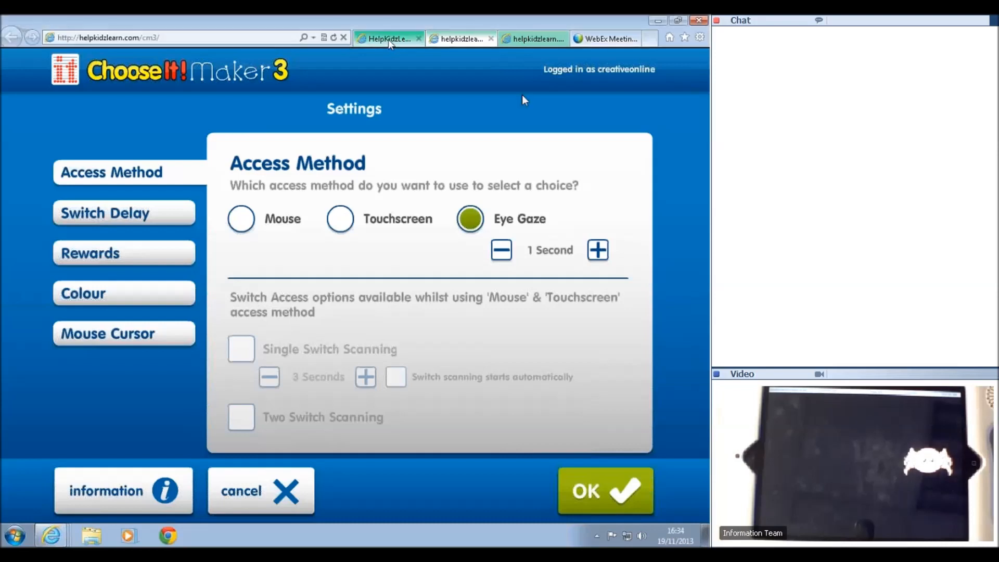